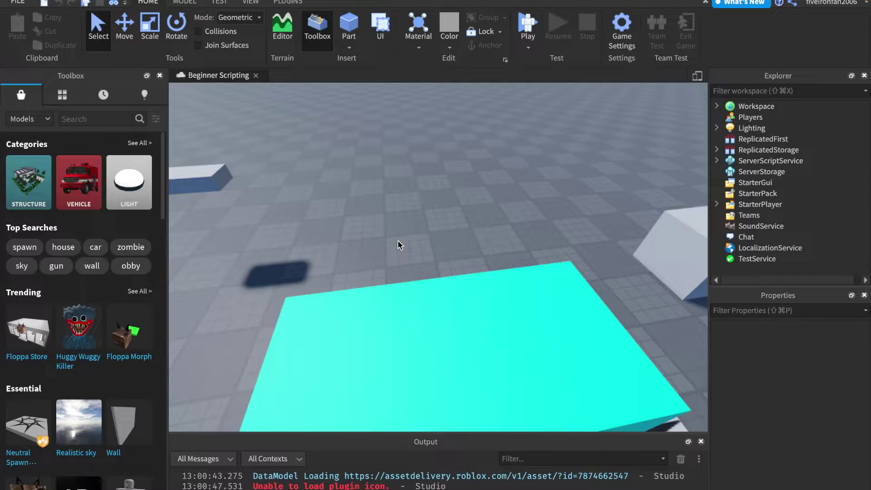
Add a ScreenGui object to StarterGui.
scroll(398, 241, "down", 10)
right_click_drag(399, 241, 398, 244)
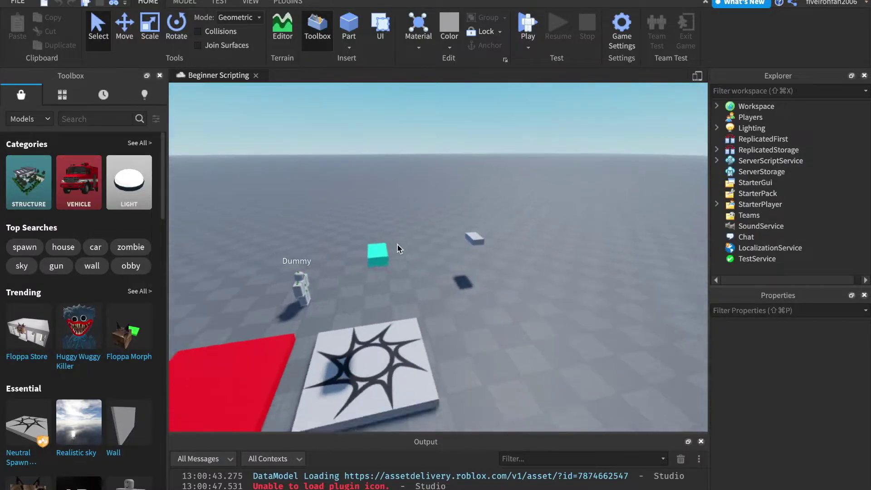
key("w")
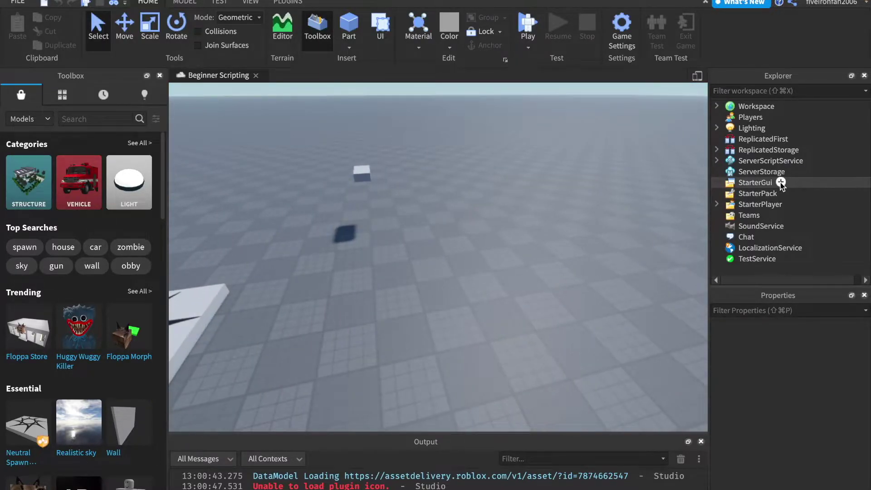
left_click(781, 182)
type("screen")
key("Return")
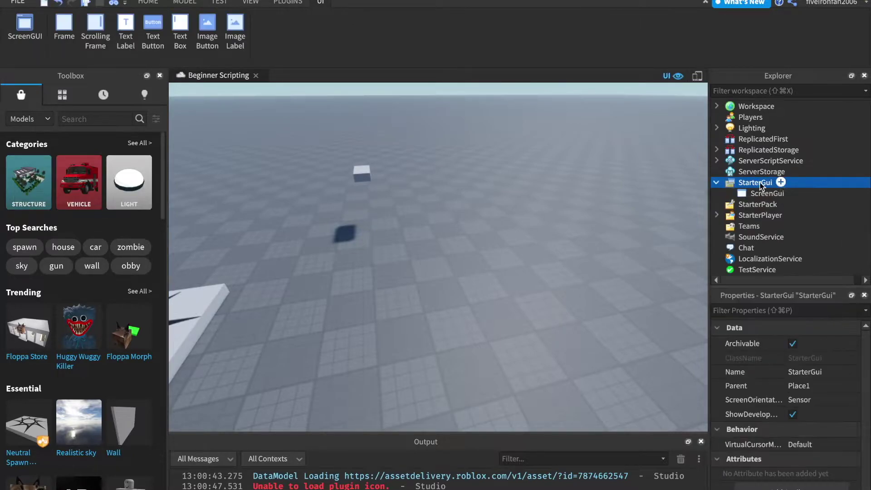
Insert a Frame inside the ScreenGui.
left_click(755, 194)
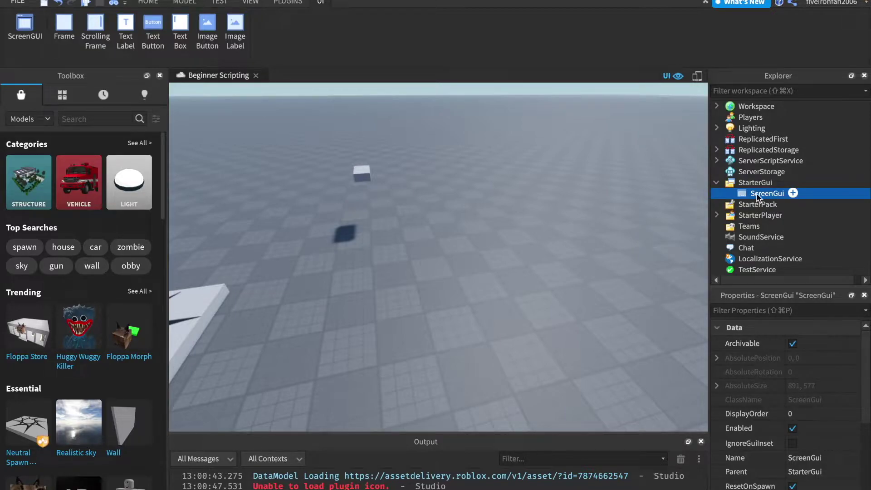
left_click(793, 193)
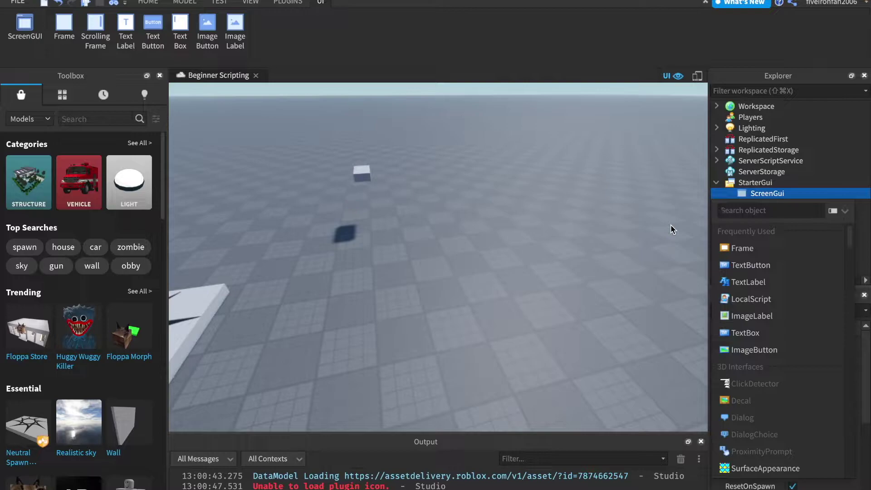
left_click(741, 250)
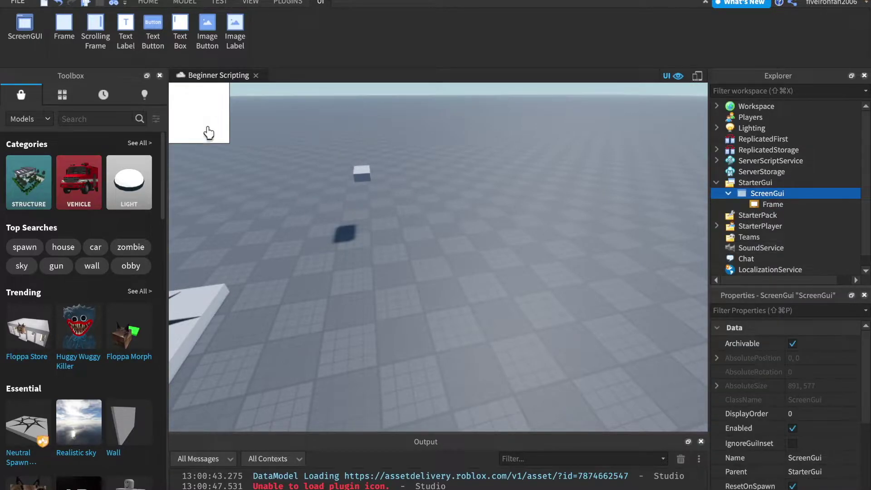
right_click_drag(290, 201, 290, 180)
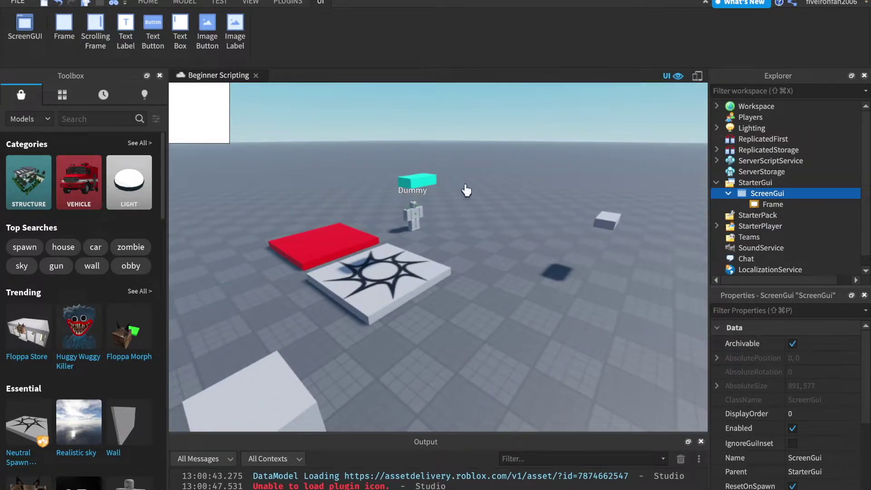
Resize the Frame to about 436 x 247 pixels and move it to the middle of the viewport.
left_click(759, 205)
left_click_drag(226, 141, 598, 298)
left_click_drag(533, 246, 490, 268)
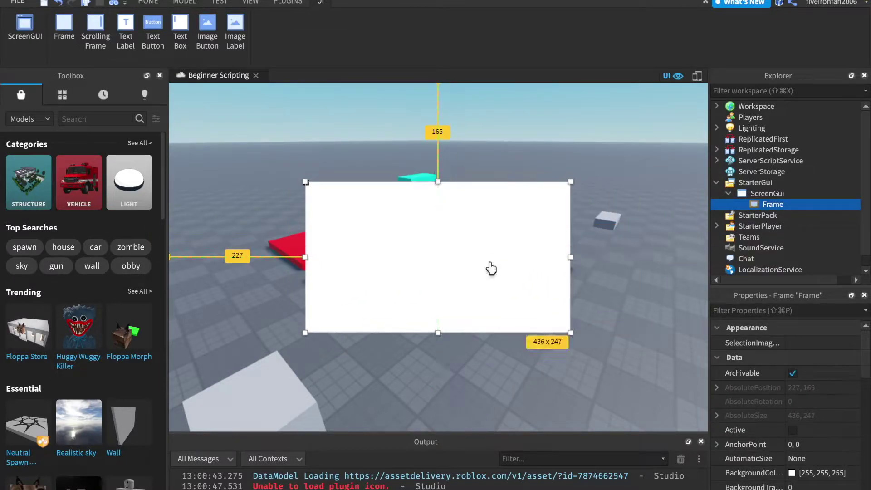
left_click(555, 151)
right_click_drag(557, 151, 551, 151)
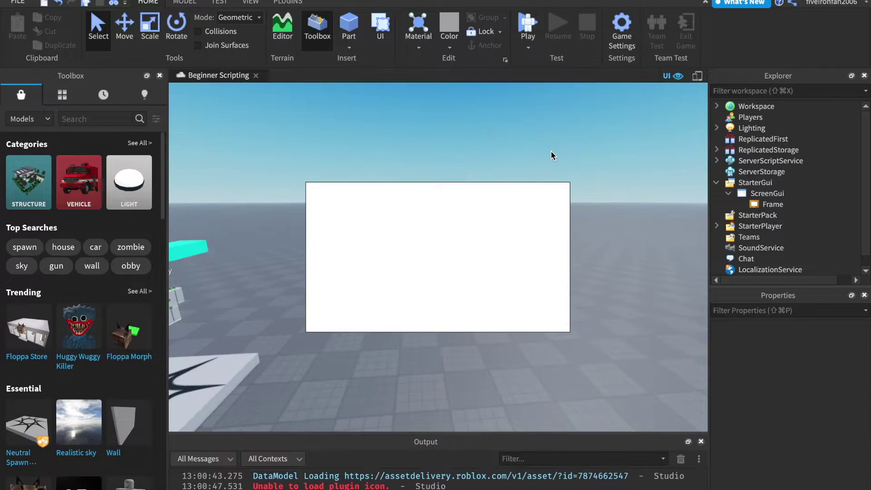
Toggle the Frame's Visible property off and on several times, ending with it enabled.
left_click(770, 205)
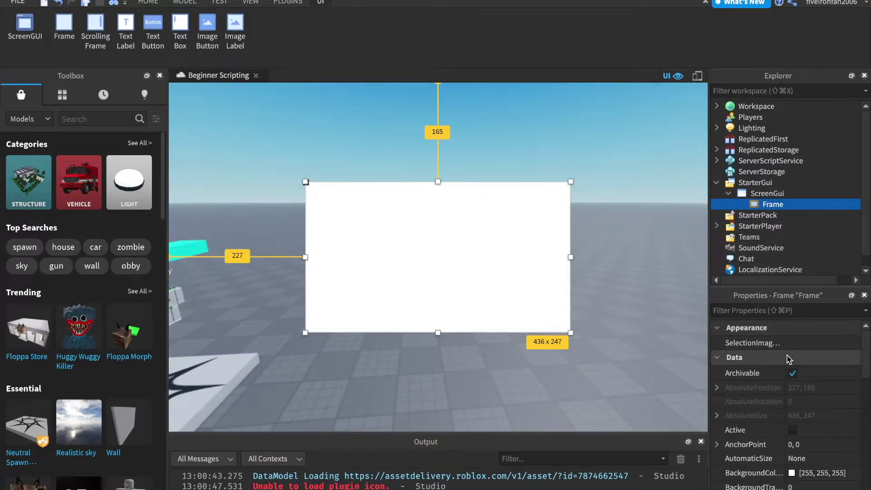
scroll(788, 359, "down", 5)
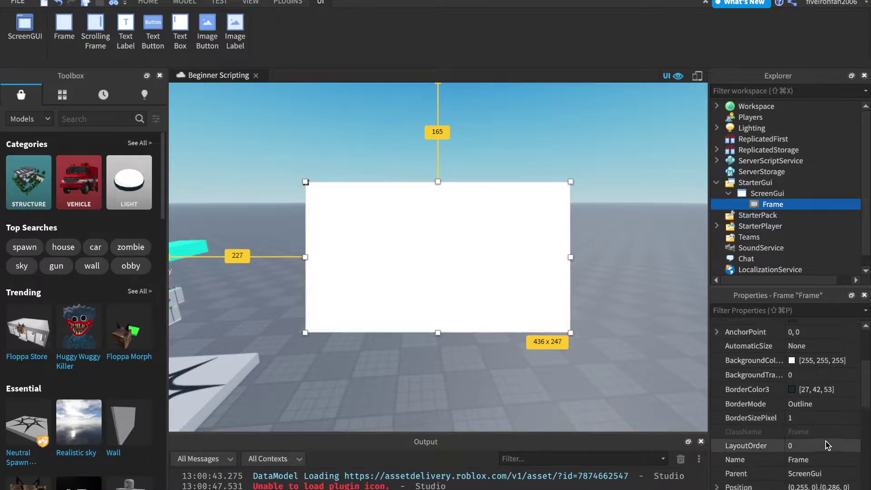
scroll(827, 444, "down", 3)
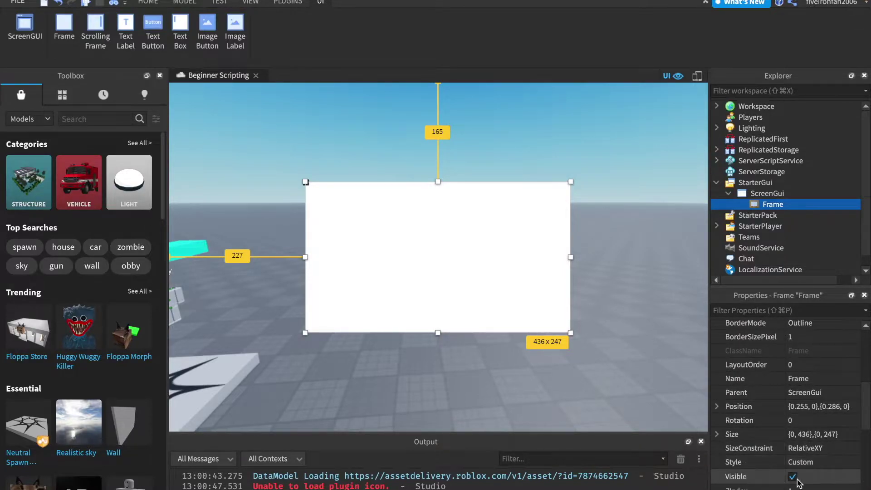
left_click(797, 482)
left_click(798, 482)
left_click(799, 482)
left_click(801, 482)
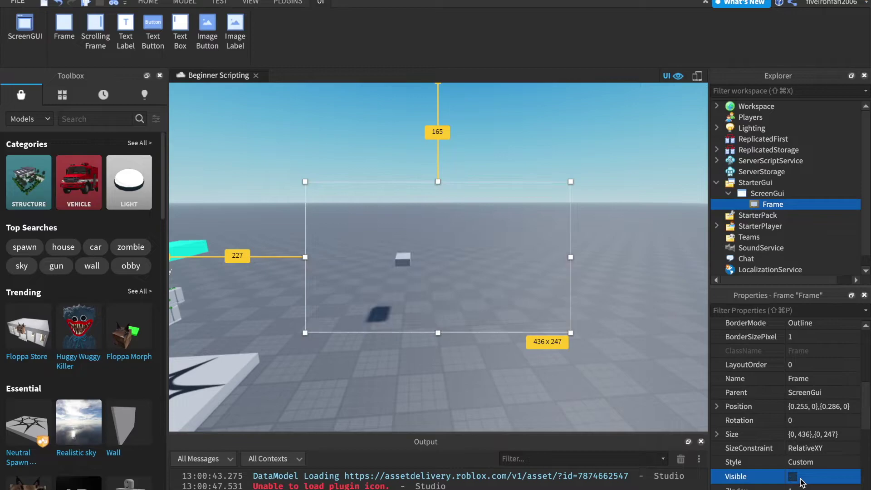
left_click(801, 482)
left_click(801, 482)
left_click(801, 482)
left_click(802, 482)
left_click(802, 481)
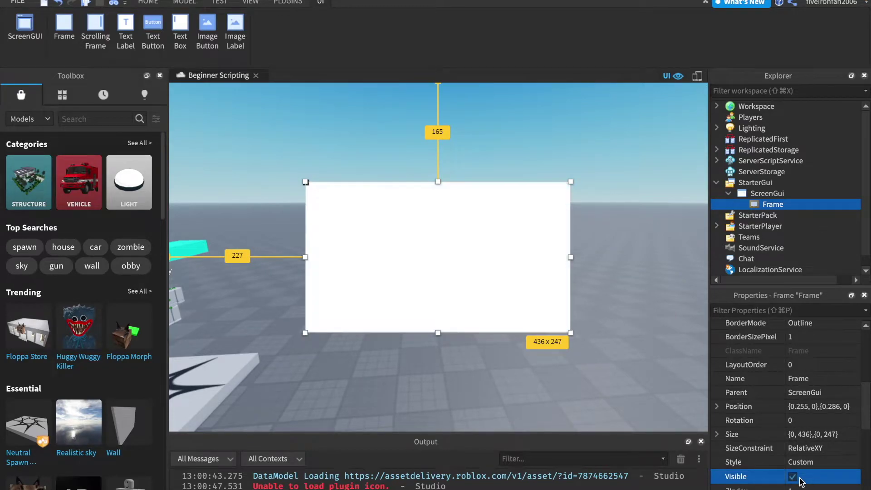
left_click(802, 482)
left_click(802, 478)
left_click(802, 478)
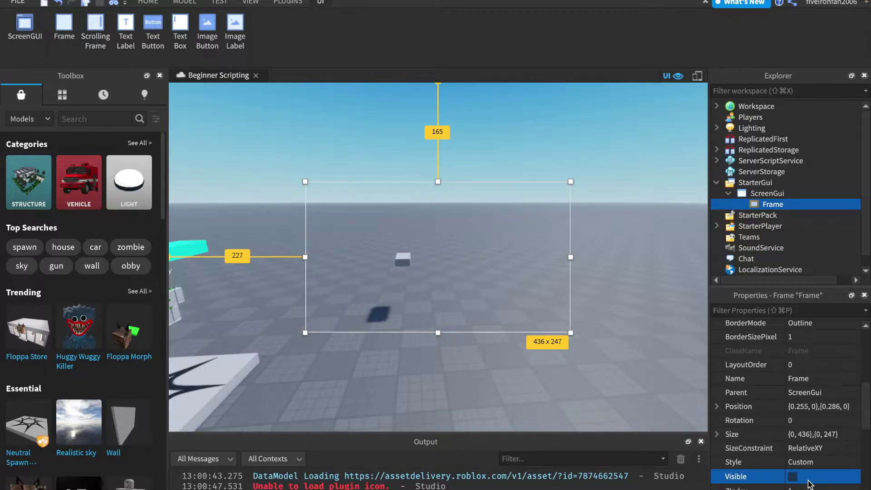
left_click(808, 481)
Add a TextButton inside the Frame and centre it horizontally, about 71 pixels below the Frame's upper edge.
left_click(791, 205)
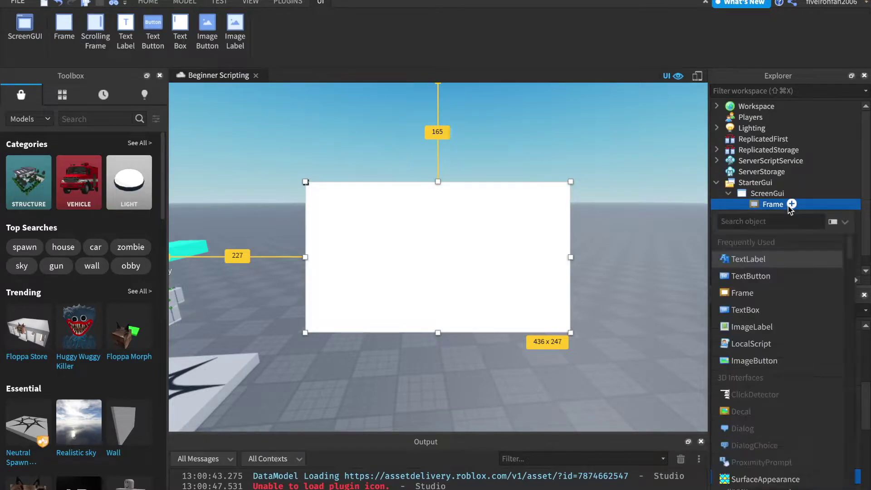
type("text")
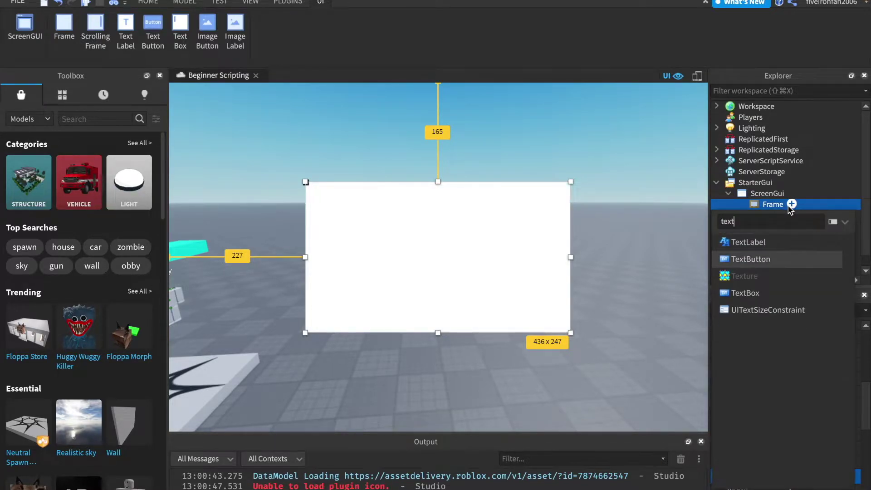
key("Return")
left_click_drag(345, 202, 432, 250)
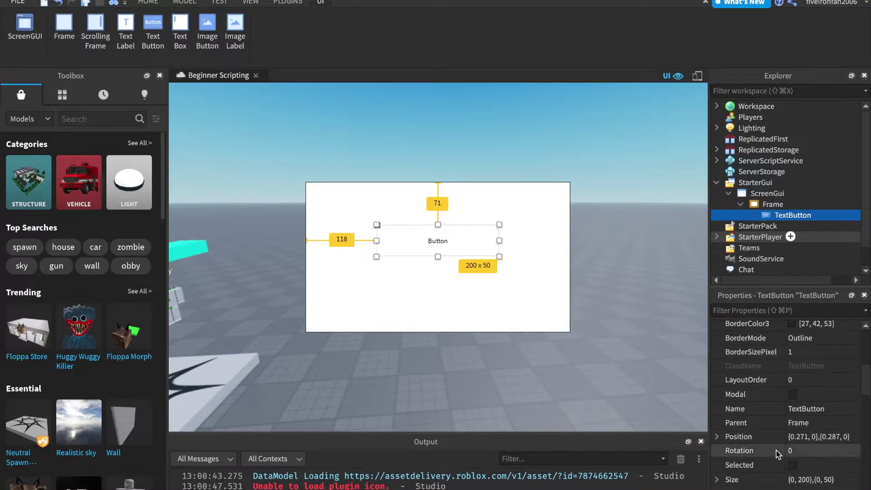
Set the TextButton's text to "Hello I'm a button!" and enable TextScaled.
scroll(778, 454, "down", 10)
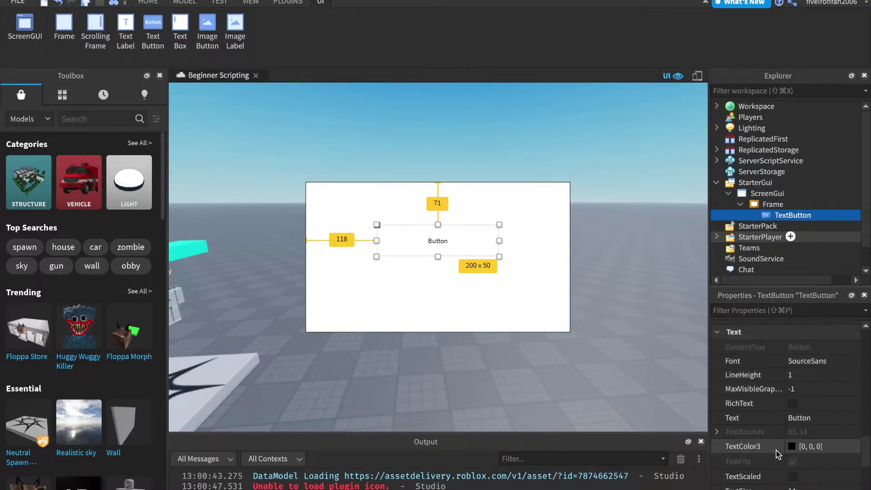
left_click(812, 418)
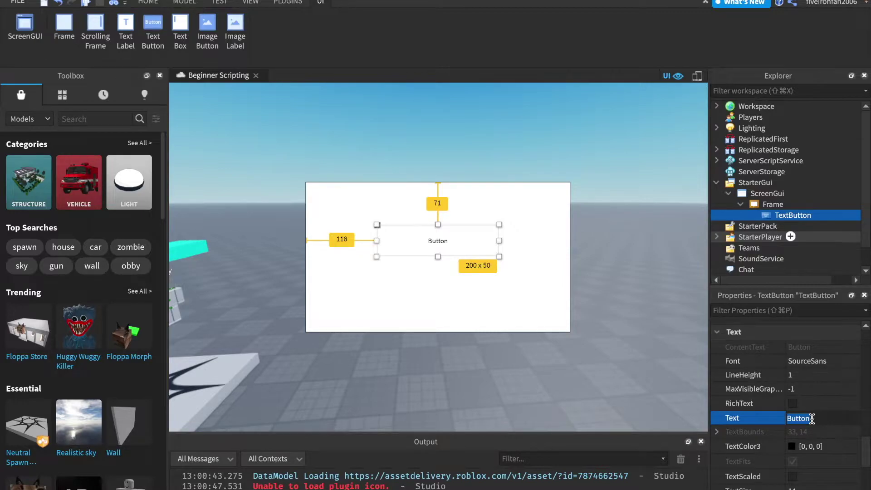
type("Hello I'm a button!")
key("Return")
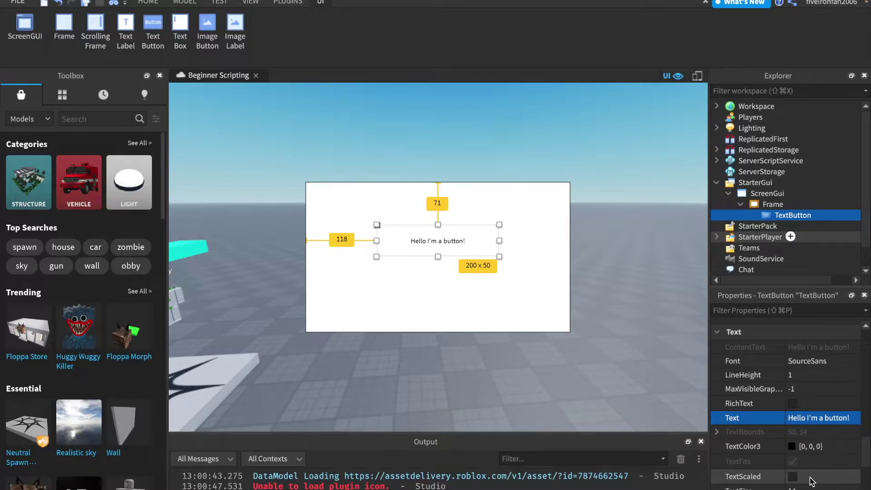
left_click(792, 476)
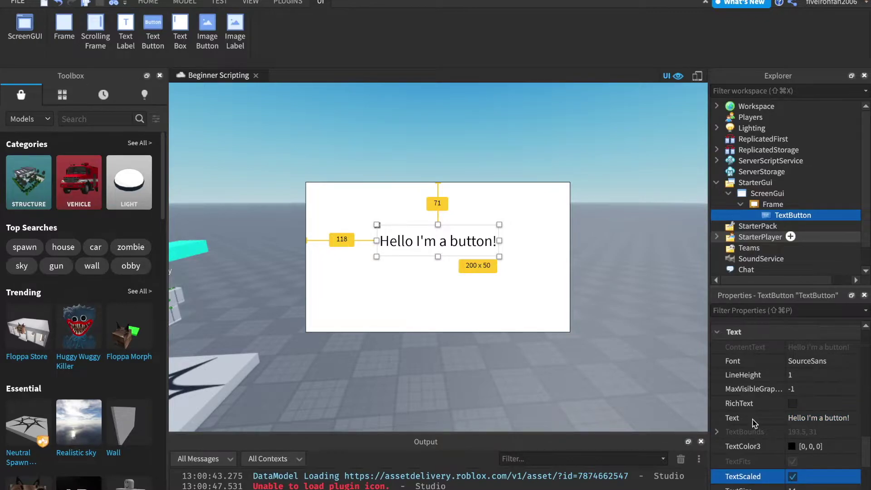
left_click(679, 334)
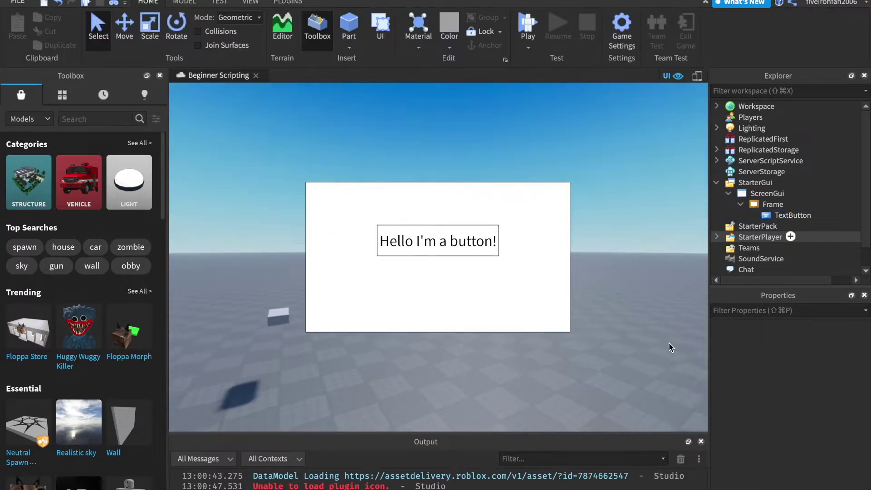
left_click(767, 194)
left_click(767, 205)
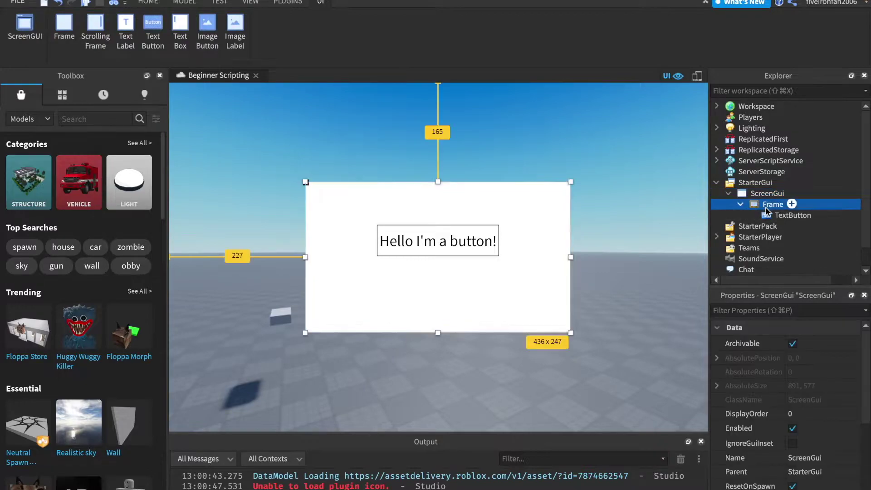
left_click(760, 215)
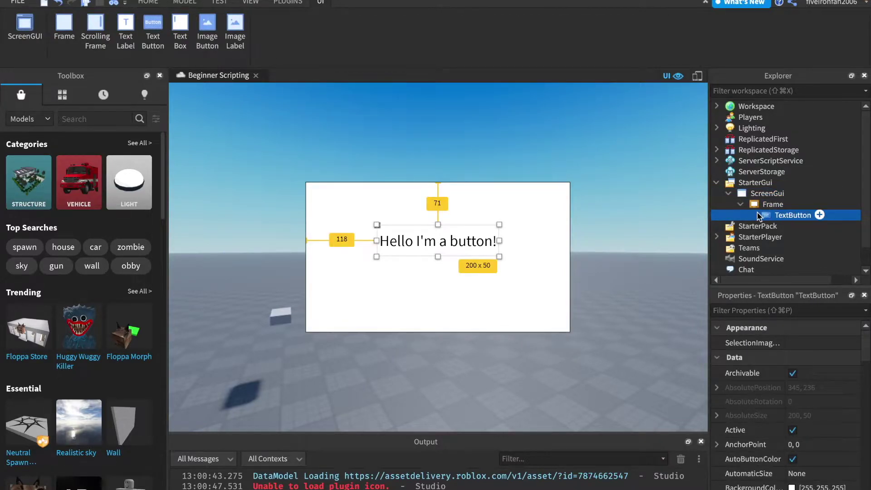
left_click(611, 228)
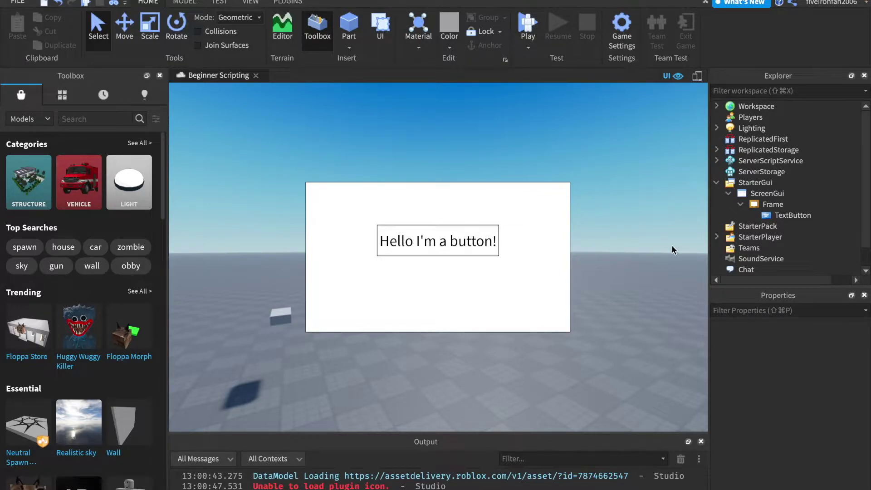
Add a TextLabel inside the Frame, centre it just above the button, and widen it symmetrically to about 310 x 50 pixels.
left_click(792, 204)
type("tex")
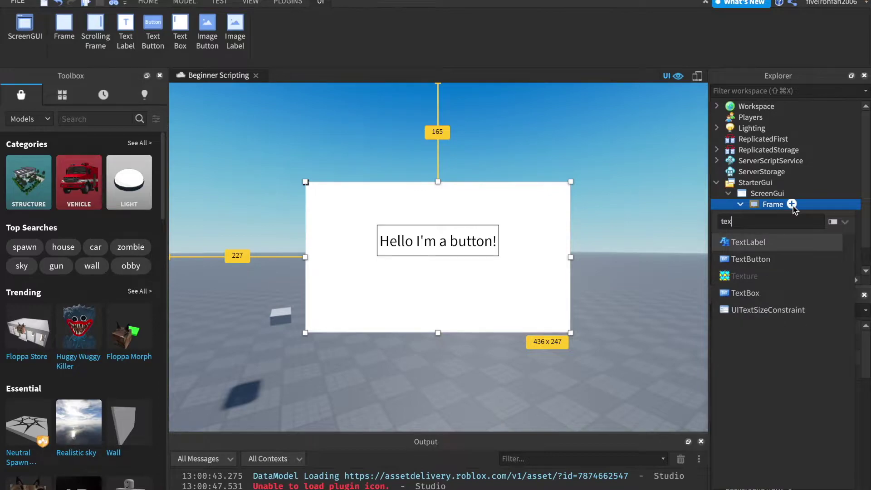
key("Return")
left_click_drag(398, 209, 470, 214)
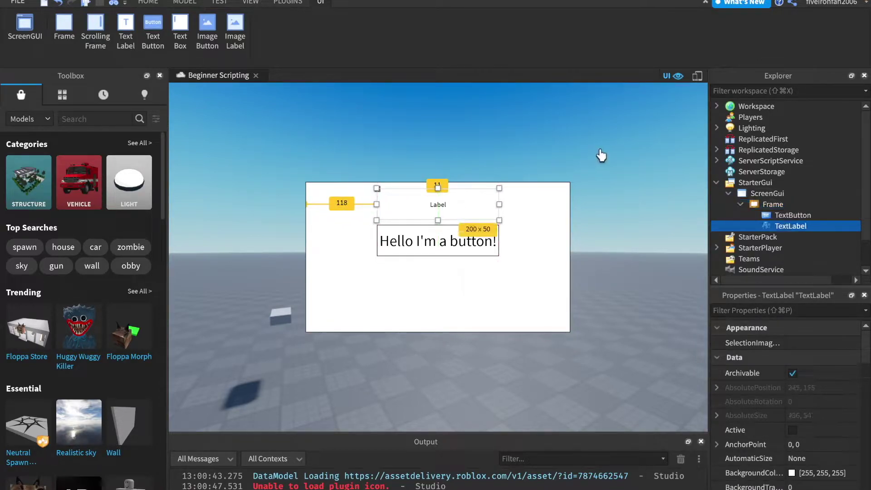
left_click(601, 151)
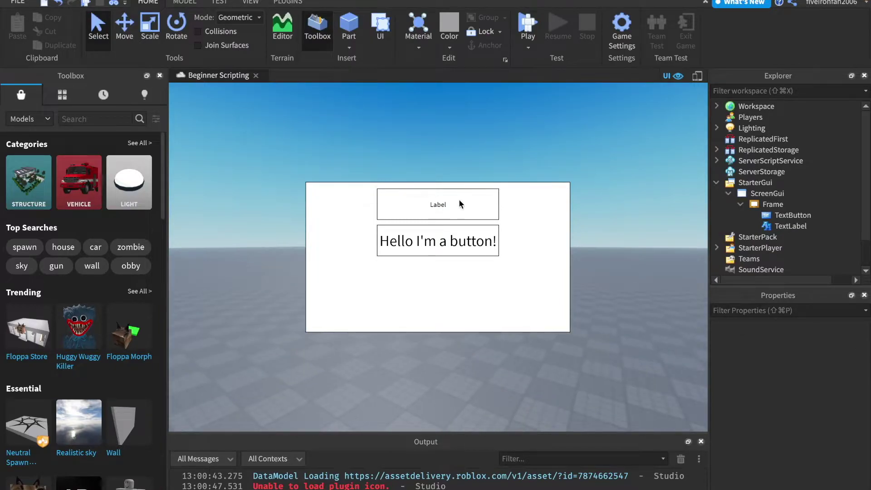
left_click(815, 226)
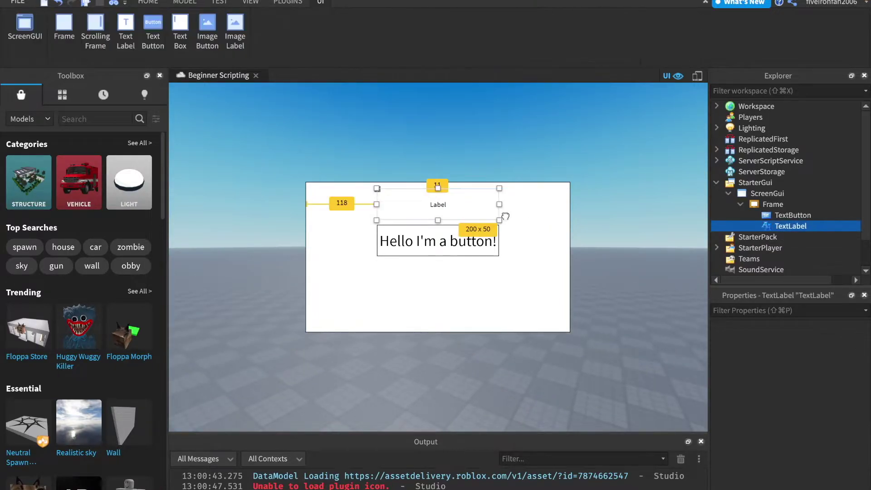
left_click_drag(499, 206, 476, 208)
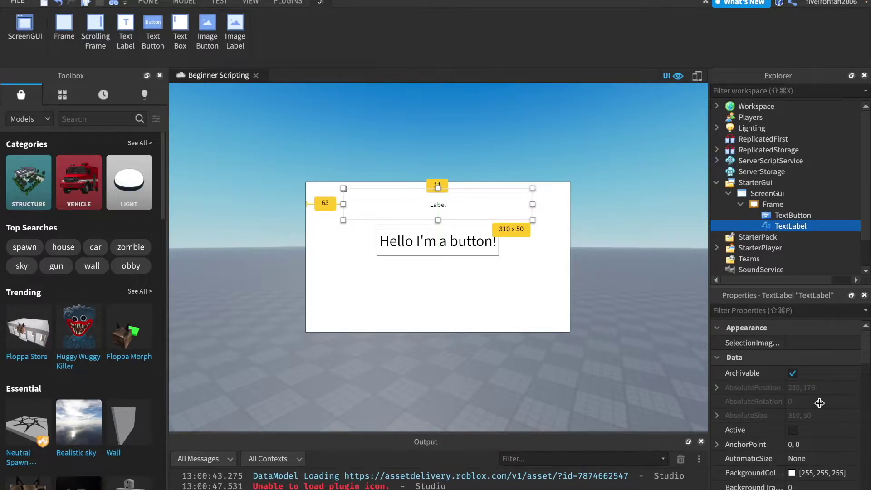
Enable TextScaled on the TextLabel and set its text to "Click the button".
scroll(845, 478, "down", 3)
scroll(846, 477, "down", 10)
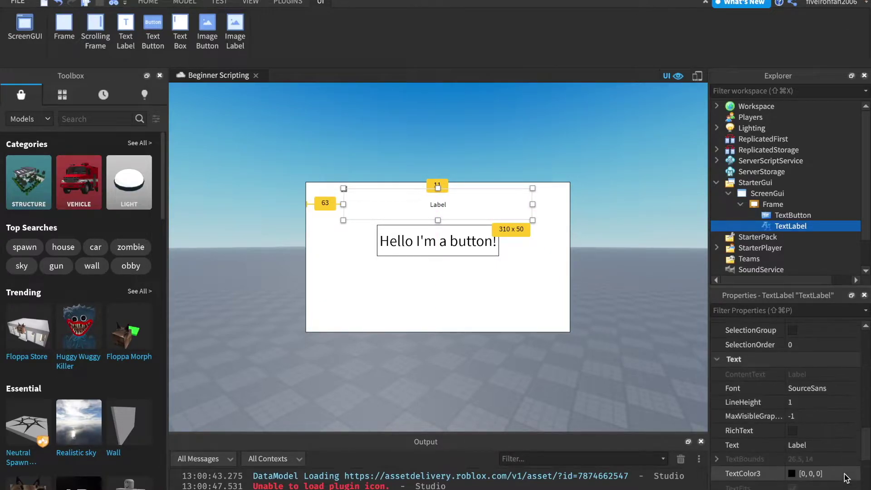
left_click(793, 466)
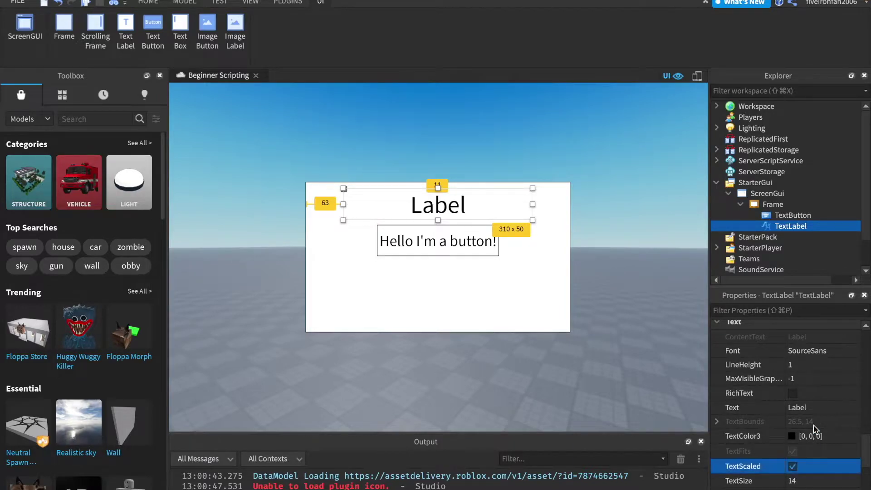
left_click(812, 399)
left_click(811, 407)
type("Click the button")
key("Return")
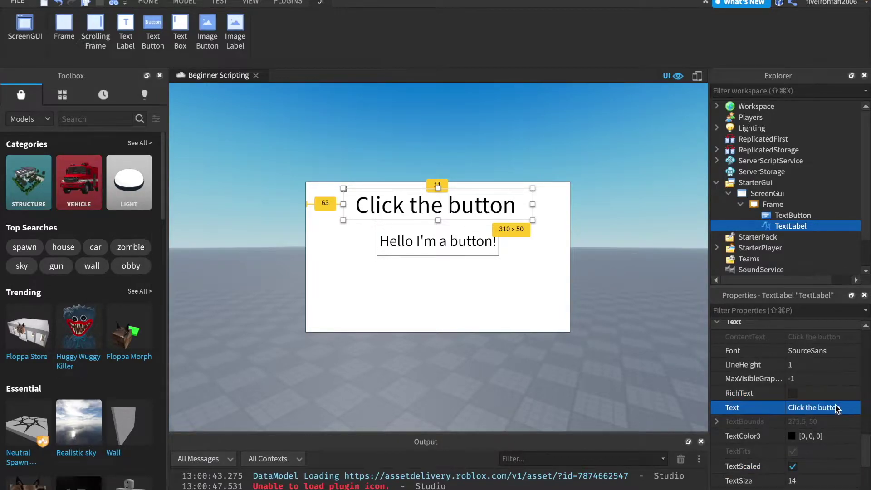
left_click(665, 327)
key("s")
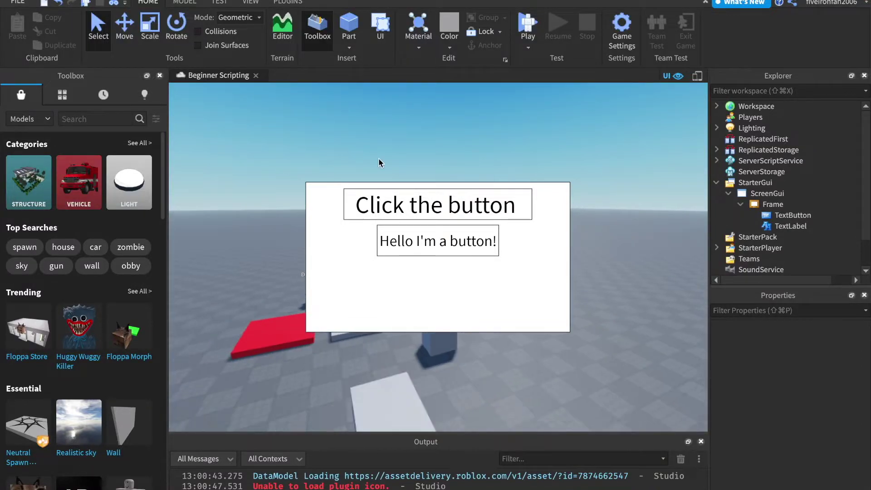
Move the Frame to the viewport's upper-left corner and shrink it to about 360 x 141 pixels.
left_click(771, 205)
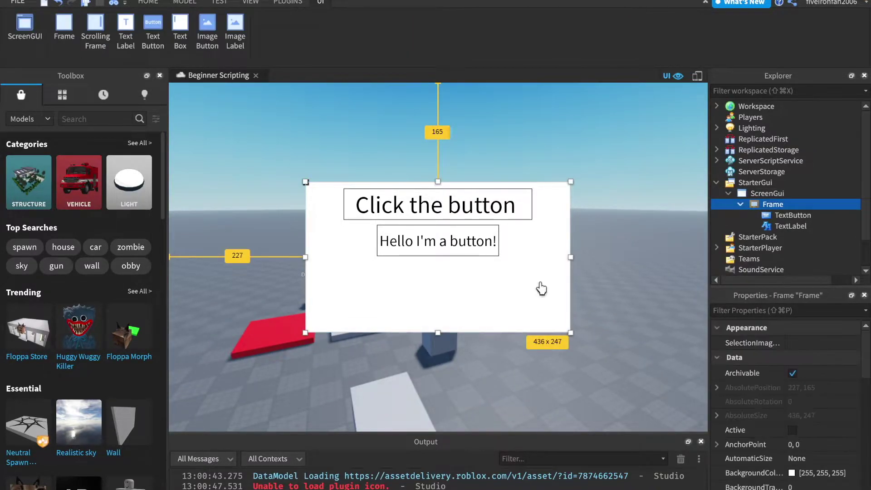
left_click_drag(543, 284, 401, 181)
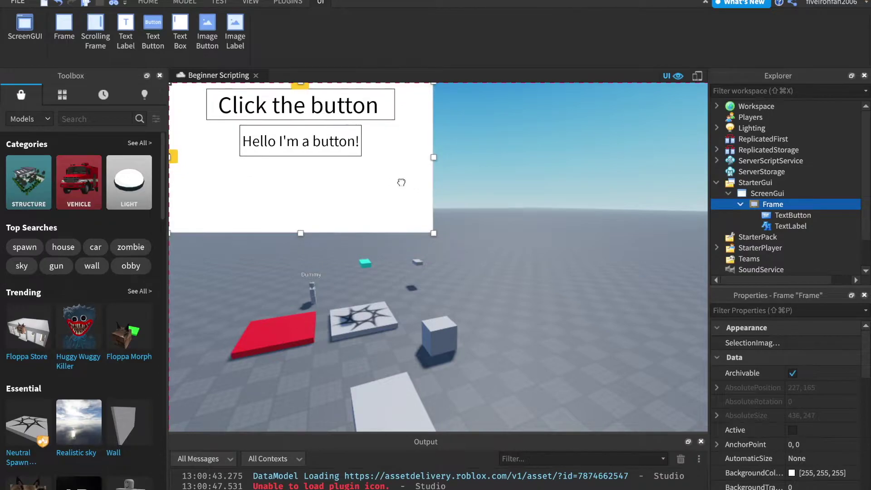
left_click(434, 234)
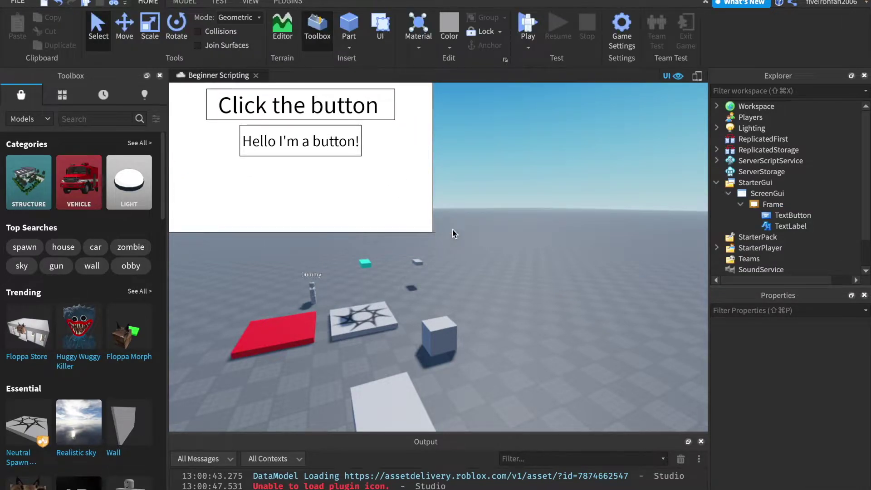
left_click(773, 204)
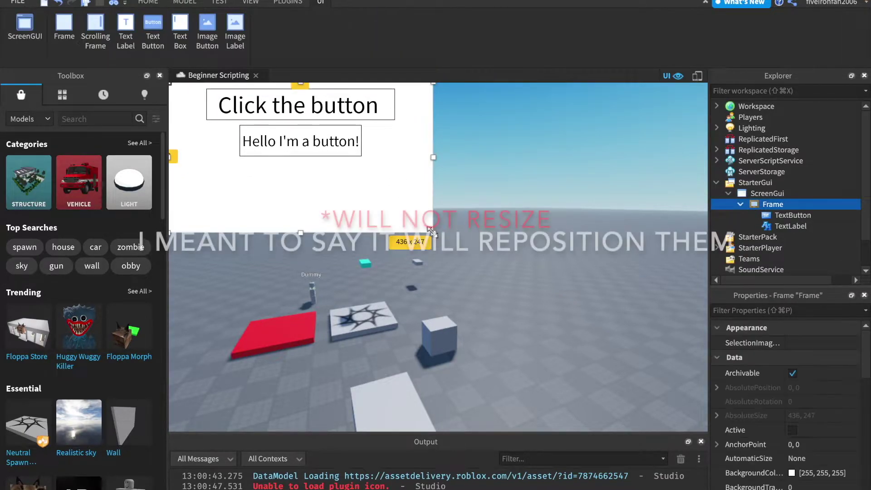
left_click_drag(434, 232, 387, 168)
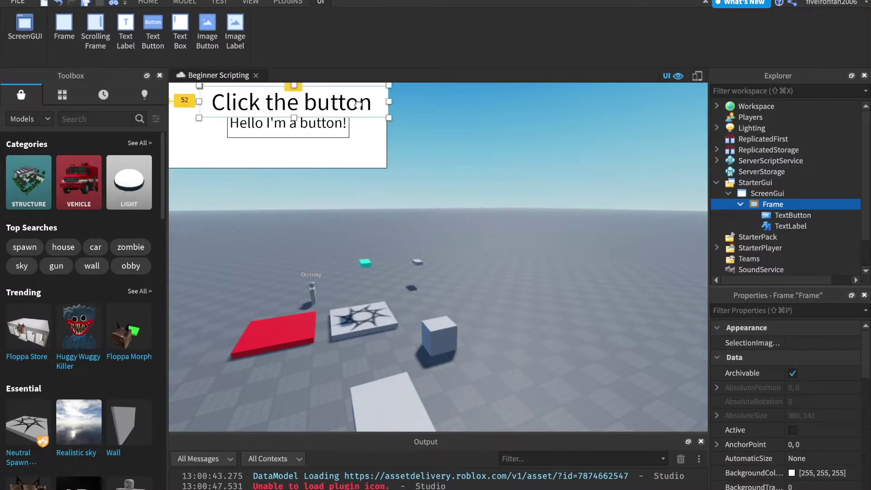
Centre the TextLabel at the Frame's upper edge and the TextButton below it, about 18 pixels above the Frame's lower edge.
left_click_drag(370, 102, 350, 97)
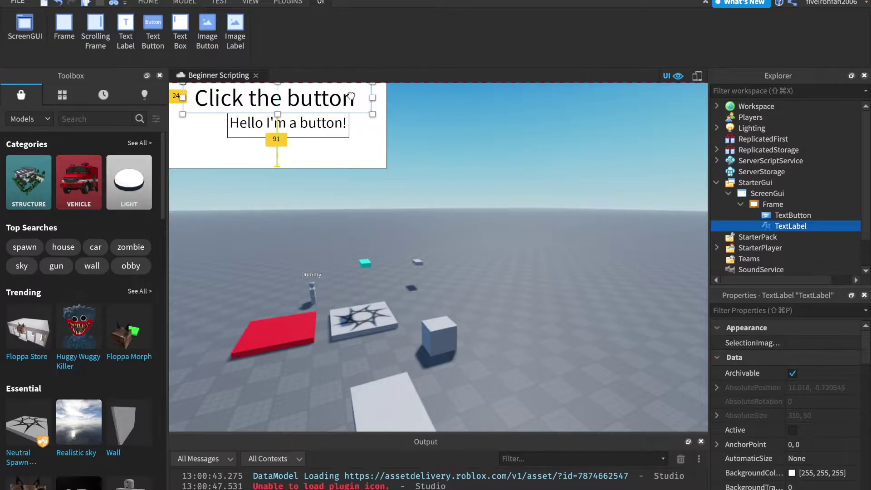
left_click_drag(315, 123, 295, 152)
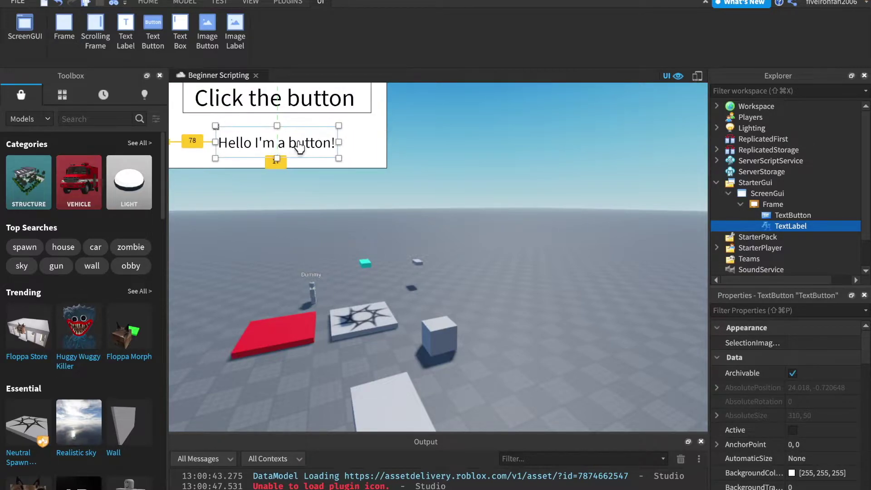
left_click(452, 145)
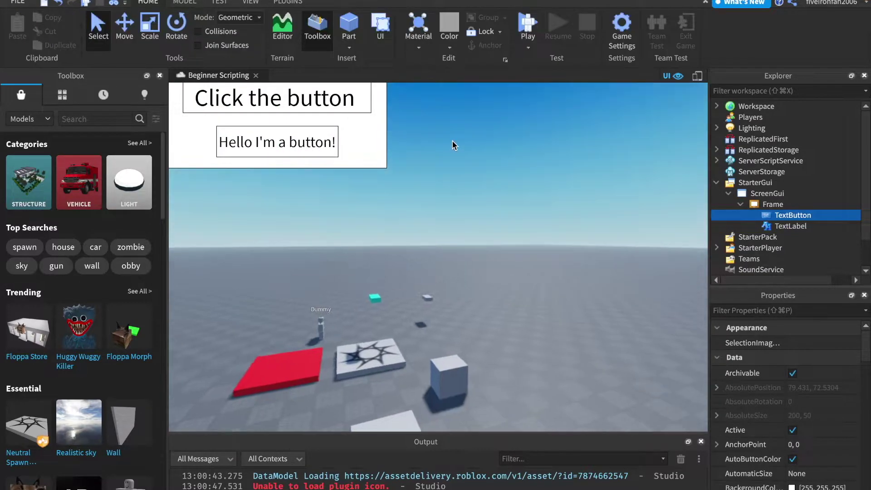
scroll(578, 295, "down", 5)
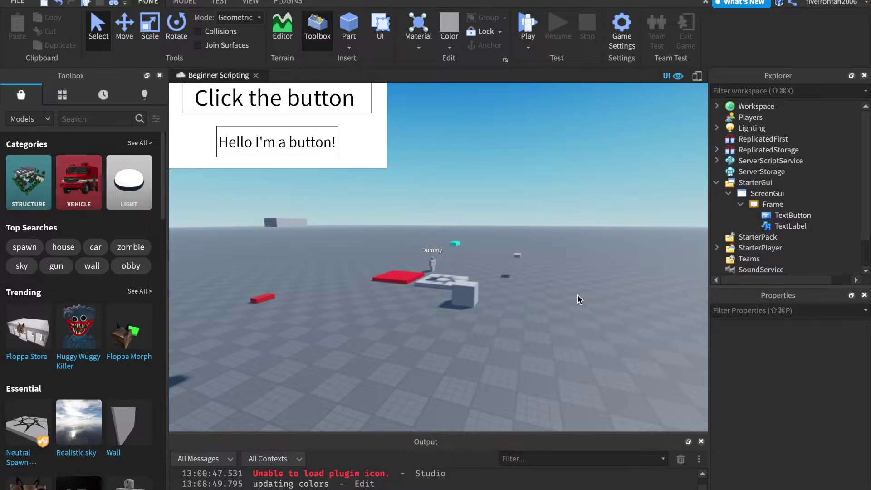
scroll(578, 295, "down", 3)
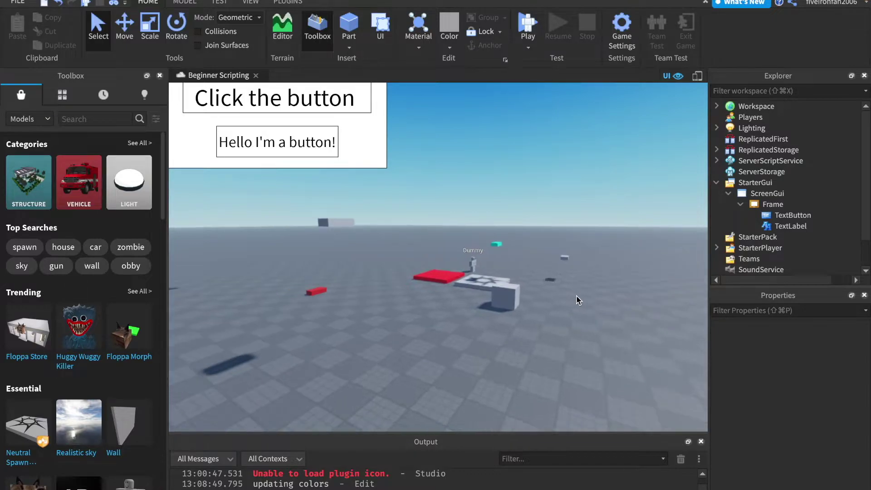
right_click_drag(578, 296, 451, 293)
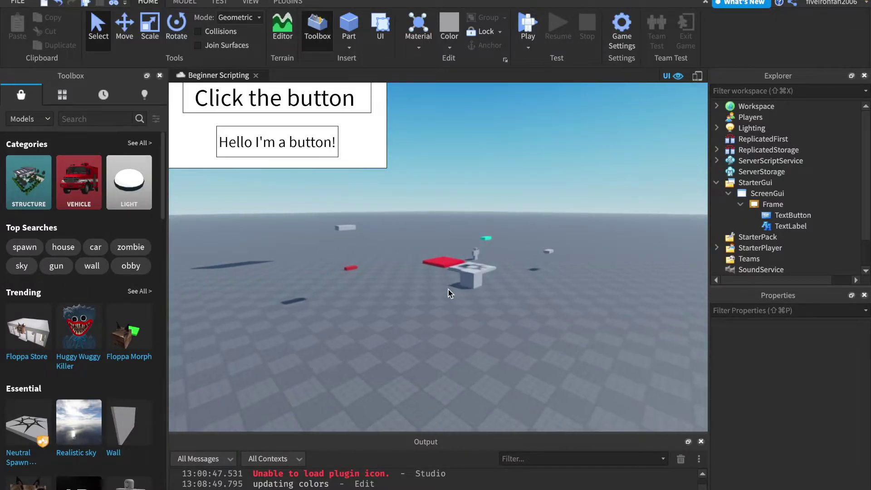
scroll(450, 291, "up", 5)
scroll(450, 290, "down", 5)
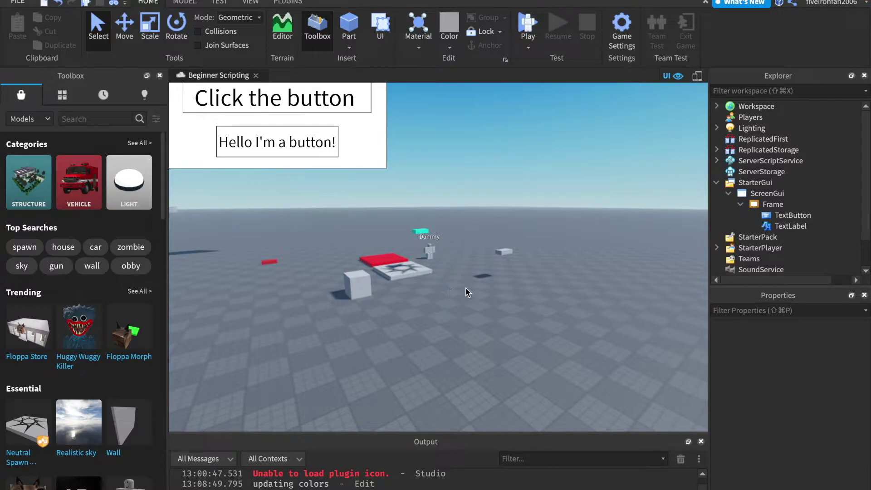
Add a LocalScript inside the TextButton and rename it ButtonScript.
left_click(820, 215)
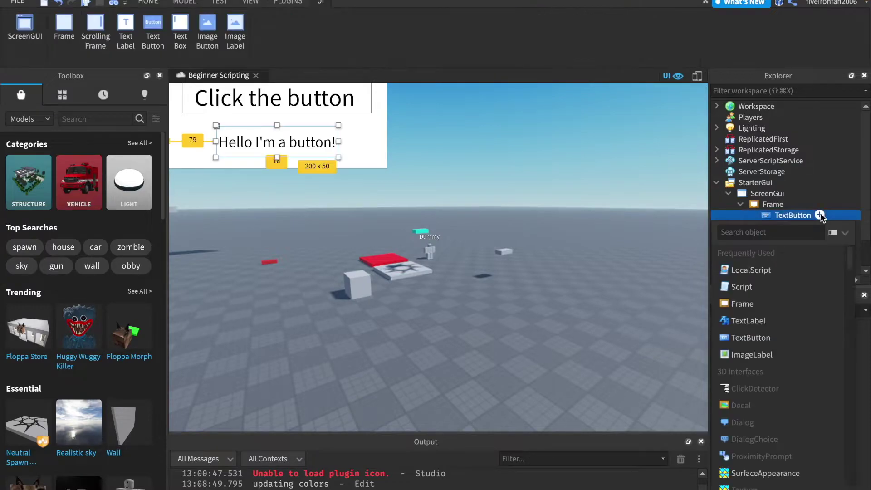
type("localsc")
key("Return")
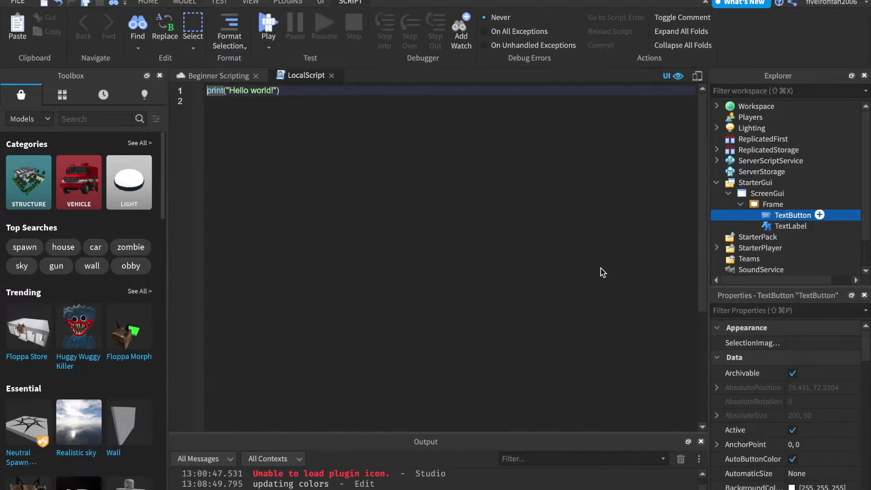
key("ctrl+a")
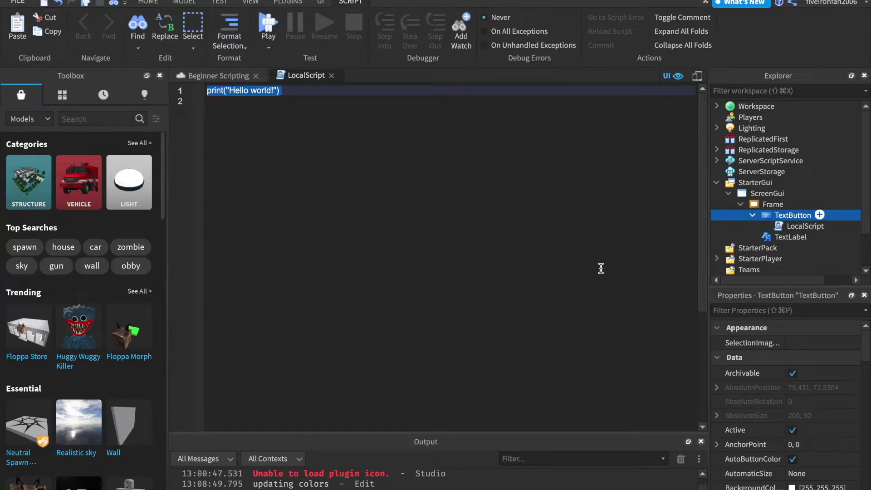
left_click(803, 227)
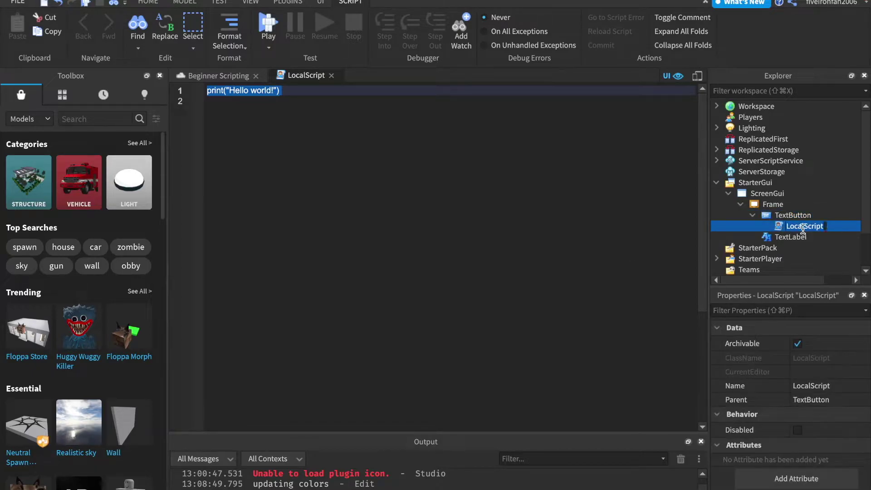
type("ButtonScript")
key("Return")
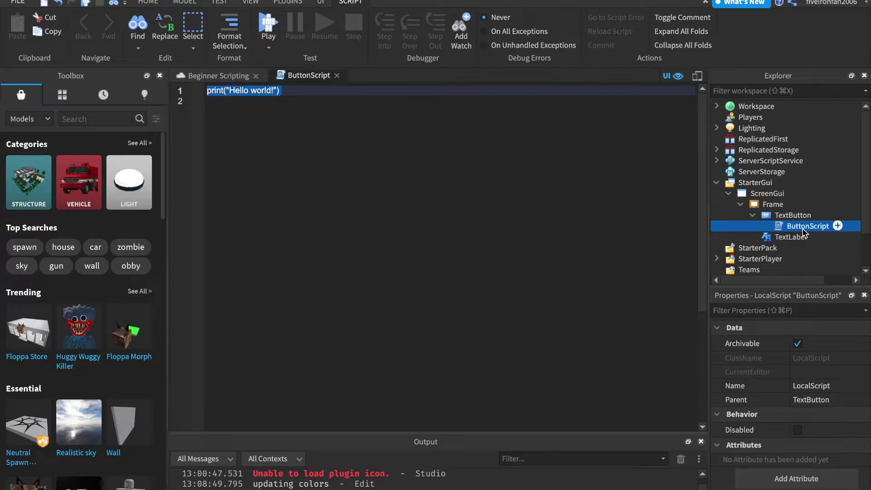
Clear the default print line so that ButtonScript is empty.
left_click(579, 245)
key("super+a")
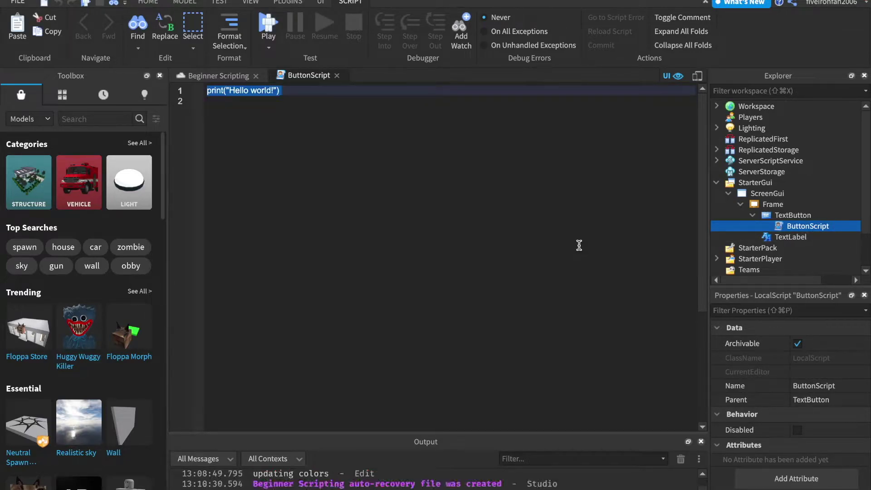
type("game.")
key("BackSpace")
key("BackSpace")
key("BackSpace")
key("BackSpace")
key("BackSpace")
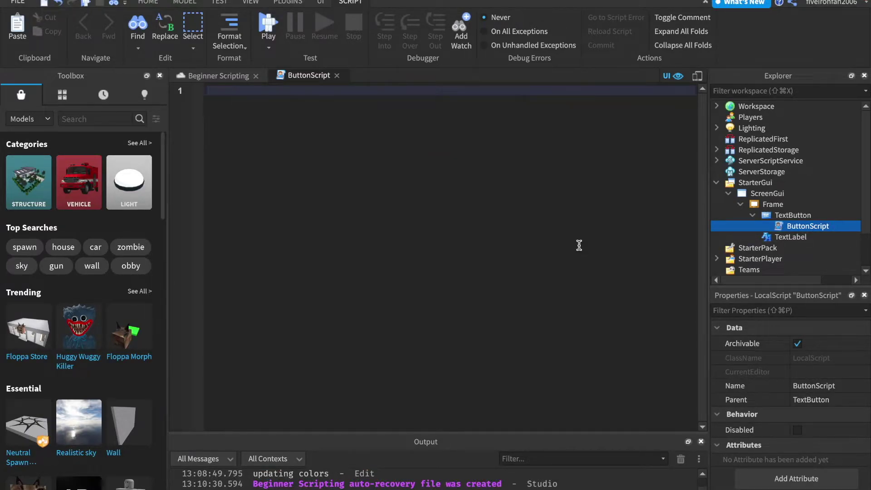
Write script.Parent.MouseButton1Down on line 1 of ButtonScript.
type("script.Parent")
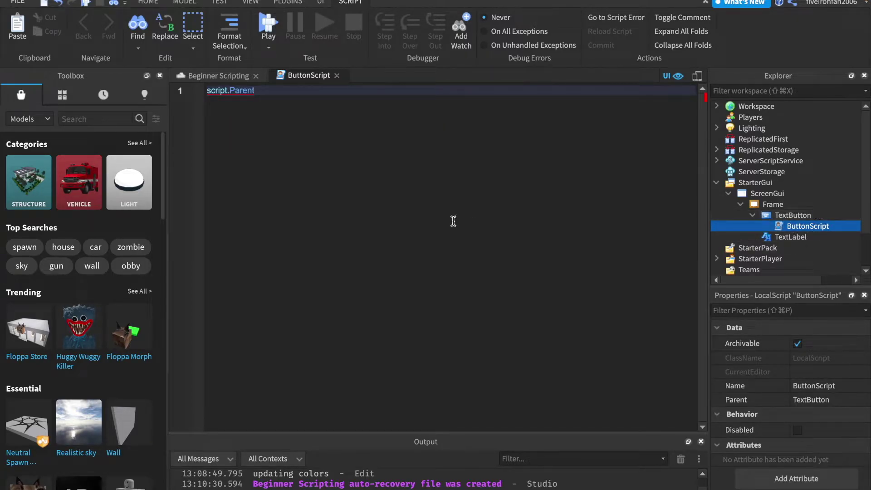
type(".Mous")
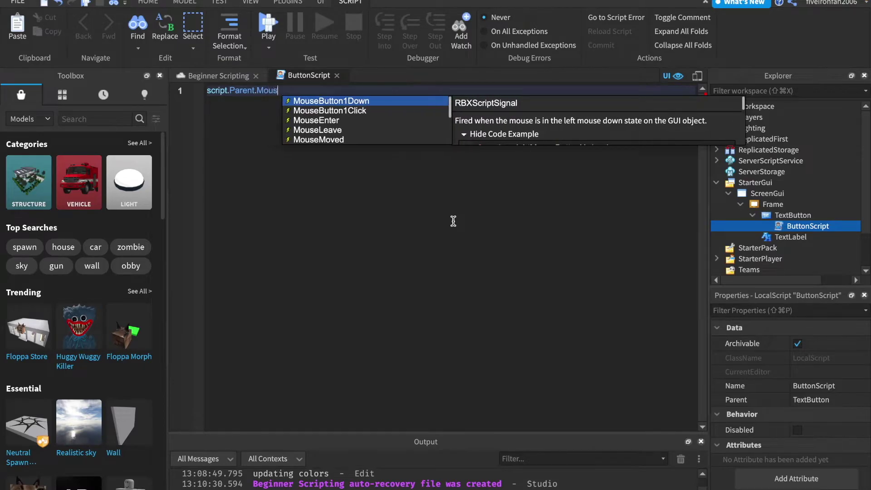
type("e")
key("Tab")
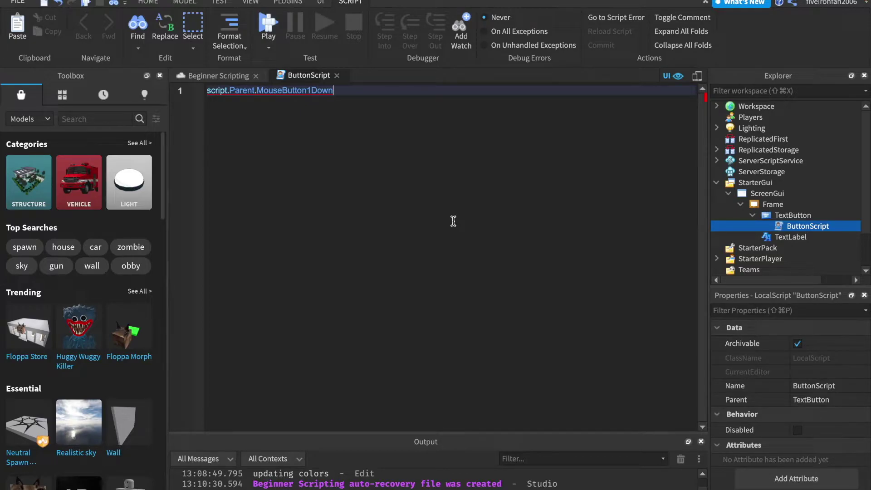
Demonstrate alternative left-button events by replacing the event on line 1 with MouseButton1Click and with MouseButton1Up.
key("alt+shift+Left")
type("mouse")
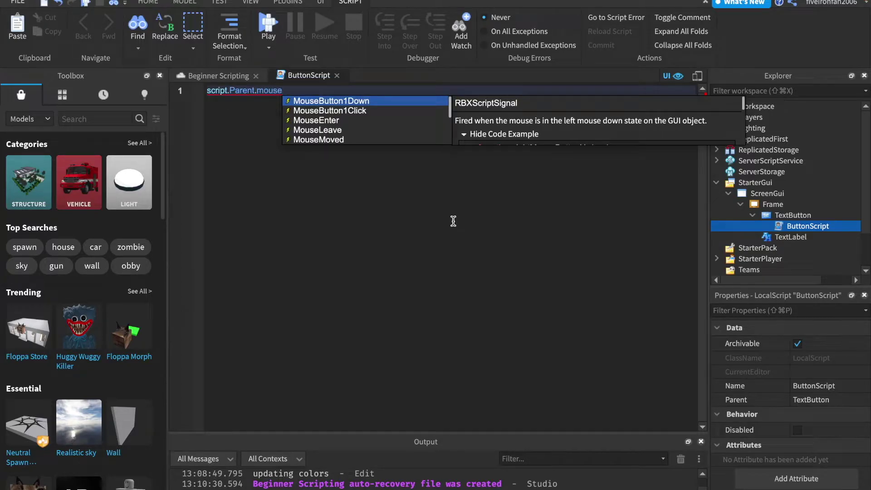
key("Down")
key("Tab")
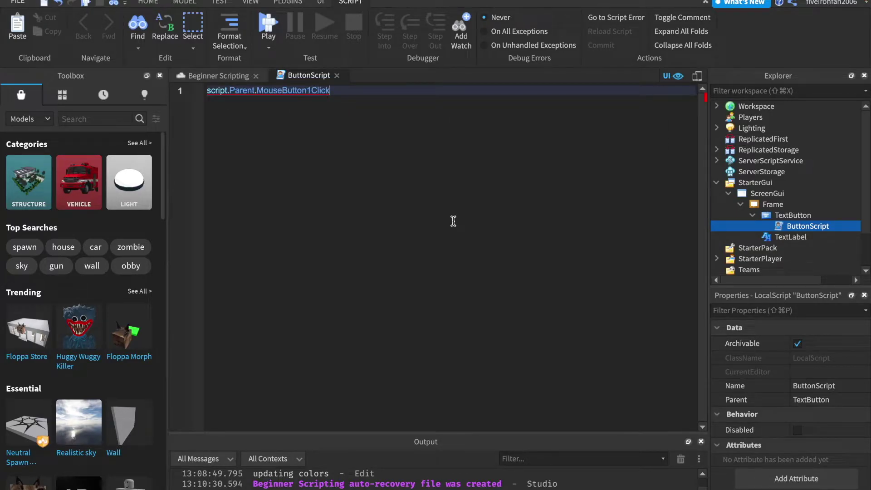
key("alt+shift+Left")
type("mousebut")
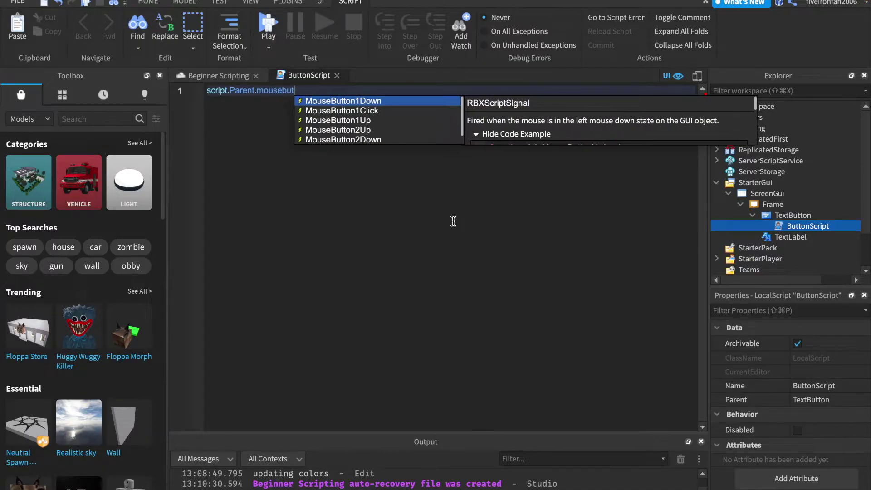
type("o")
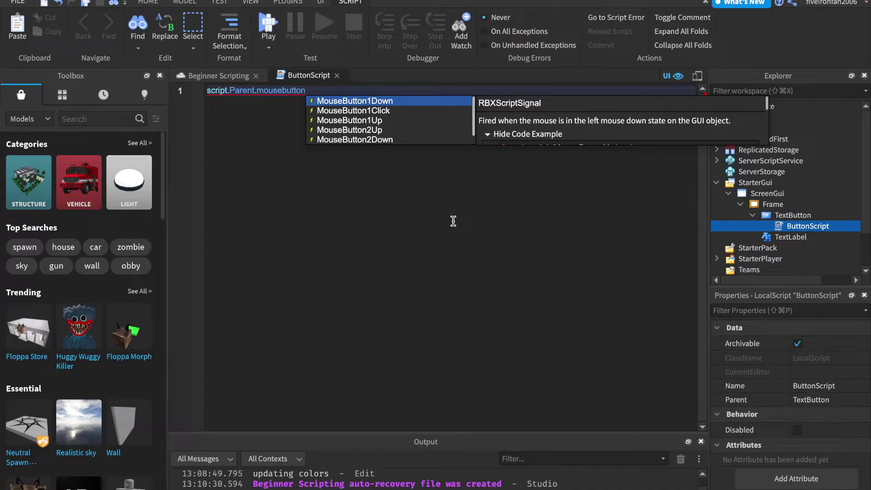
type("n")
key("Down")
key("Down")
key("Tab")
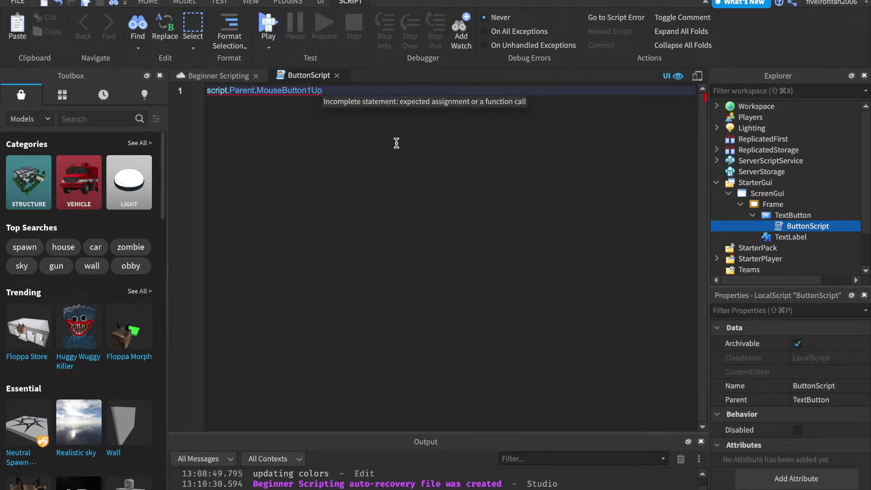
Switch the event on line 1 to MouseButton2Down and back to MouseButton1Down, highlighting the button number 1.
key("alt+shift+Left")
type("mou")
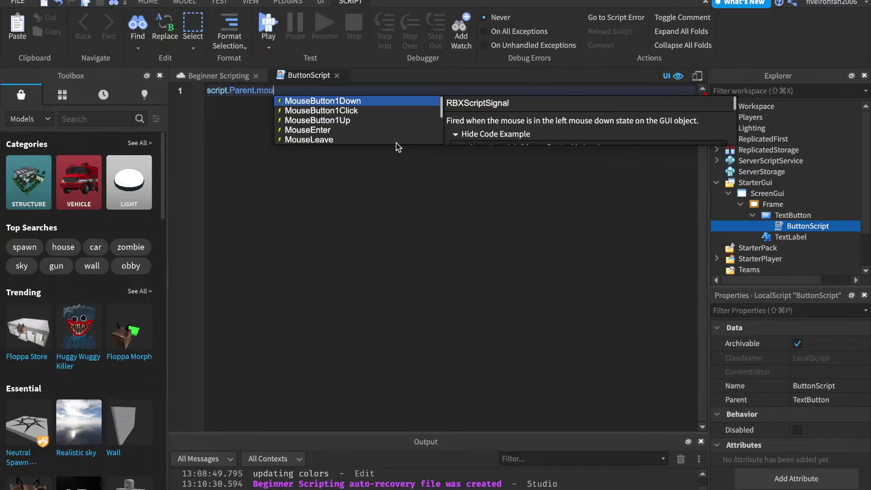
type("sebut2")
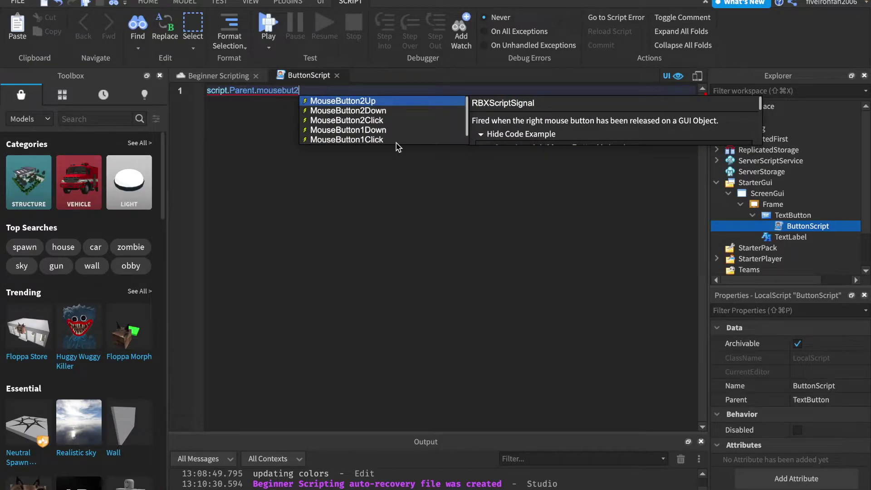
key("Down")
key("Return")
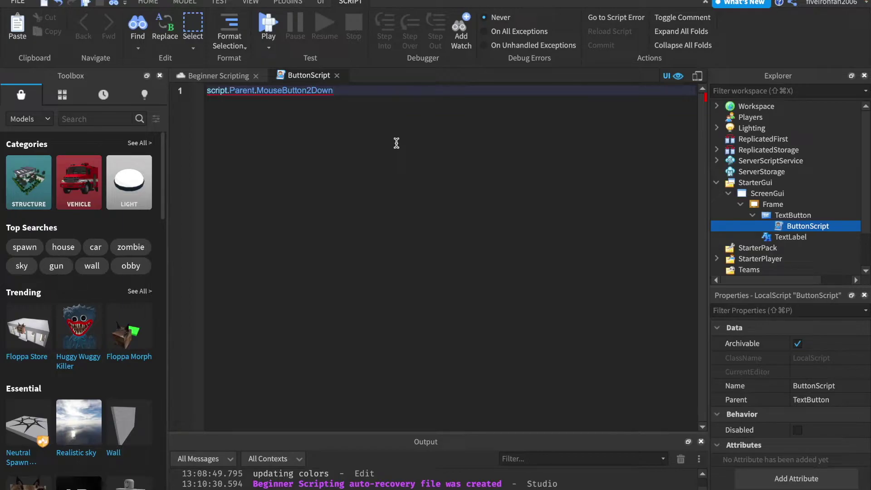
key("alt+shift+Left")
type("mouseb")
key("Return")
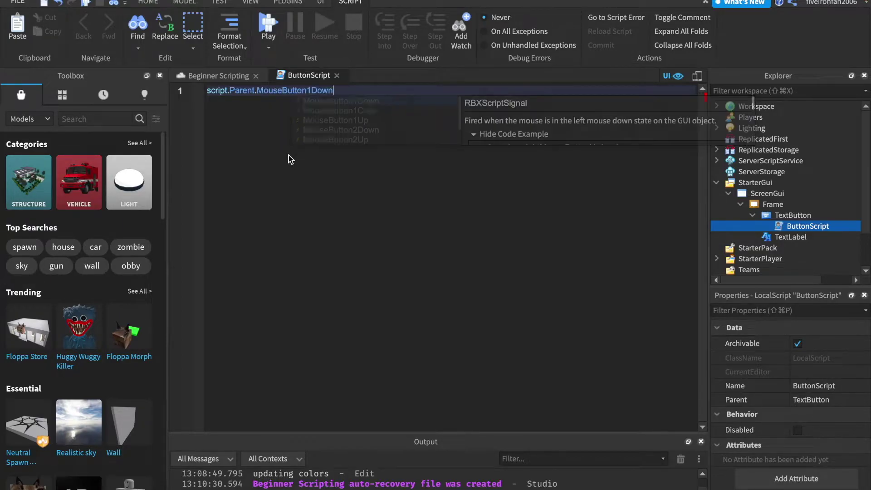
key("Left")
key("Left")
key("Left")
key("Left")
key("shift+Left")
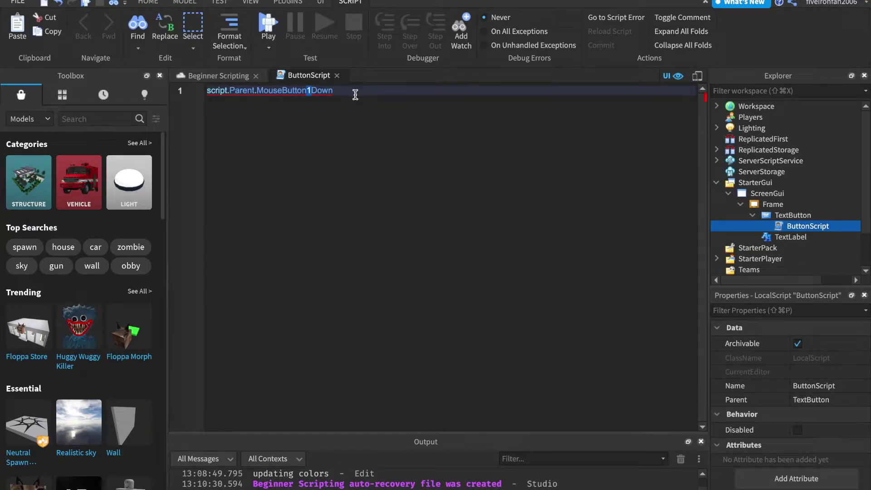
Connect the MouseButton1Down event to an inline function with :Connect(function() and its closing end).
left_click(371, 94)
type(":")
key("Return")
type("(fu")
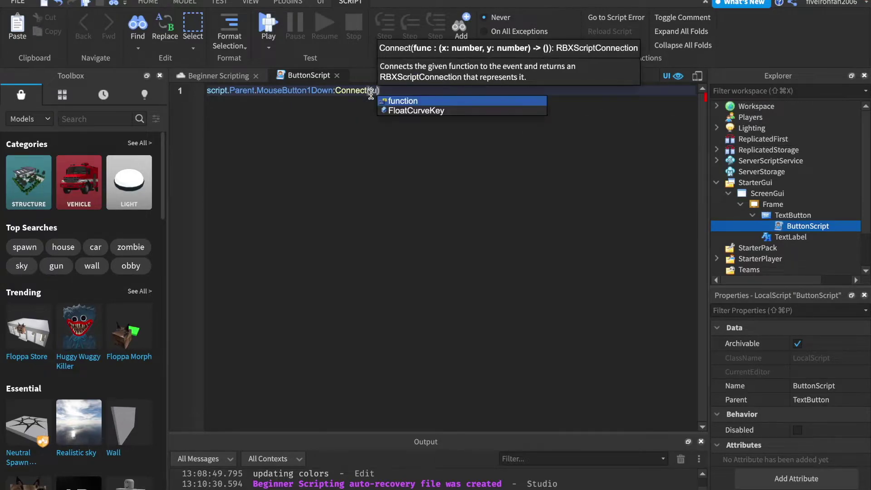
key("Return")
type("()")
key("Return")
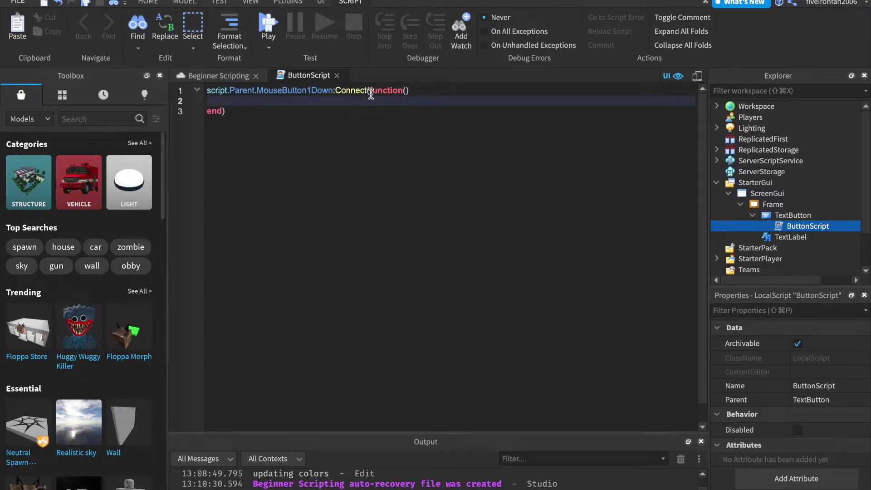
Add script.Parent.Visible = false inside the connected function to hide the button.
type("script.Parent.v")
key("Tab")
type("= false")
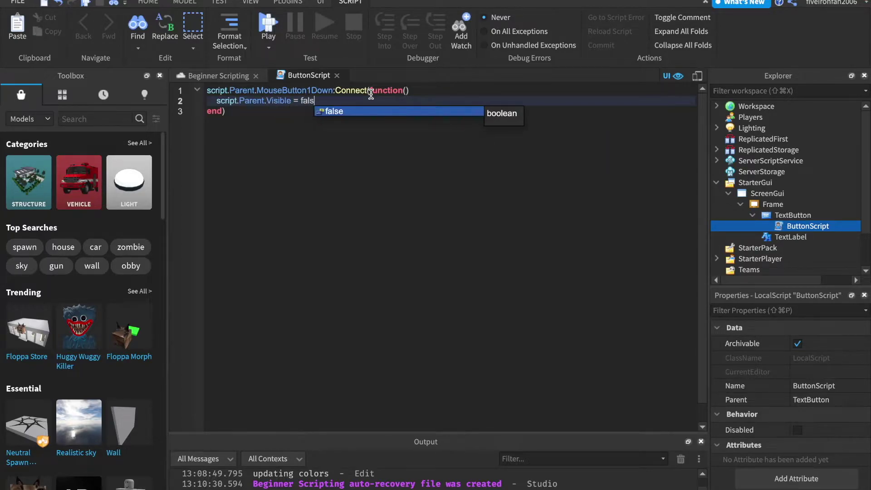
Close the script and playtest the text button, comparing the client view with the server view.
left_click(336, 75)
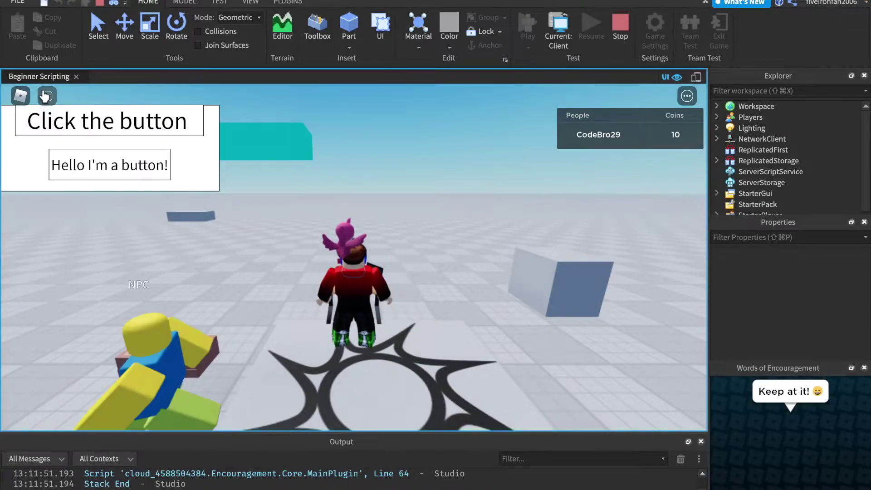
left_click(120, 180)
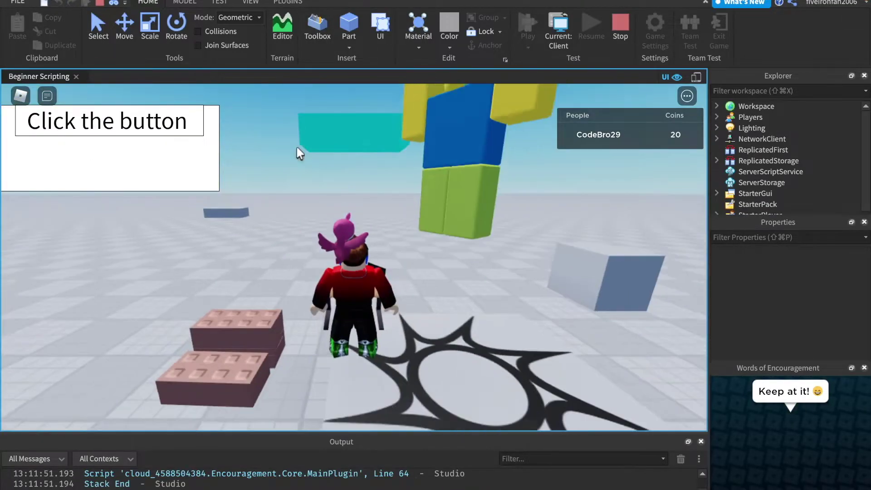
left_click(558, 32)
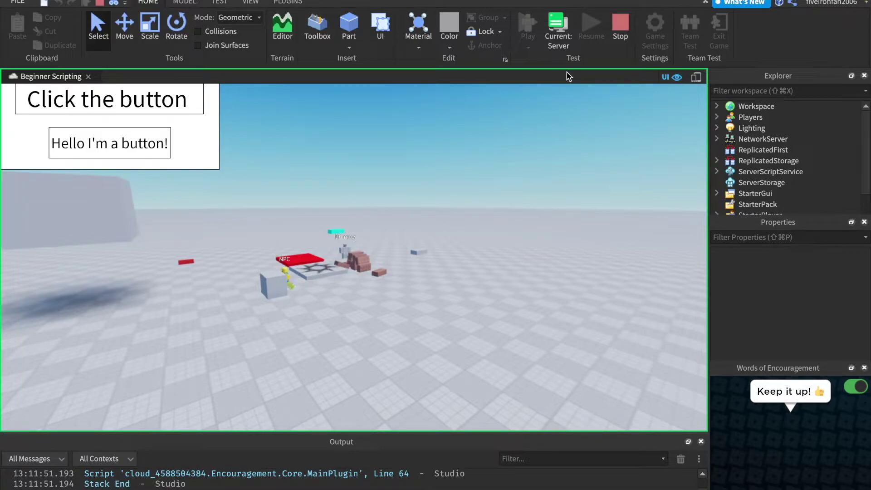
left_click(559, 32)
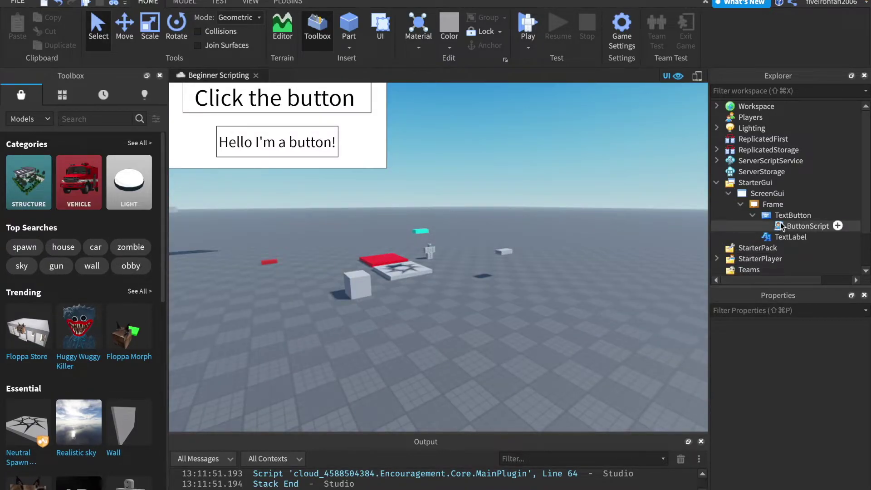
Insert a second TextButton directly under the ScreenGui and move it below the frame.
left_click(741, 205)
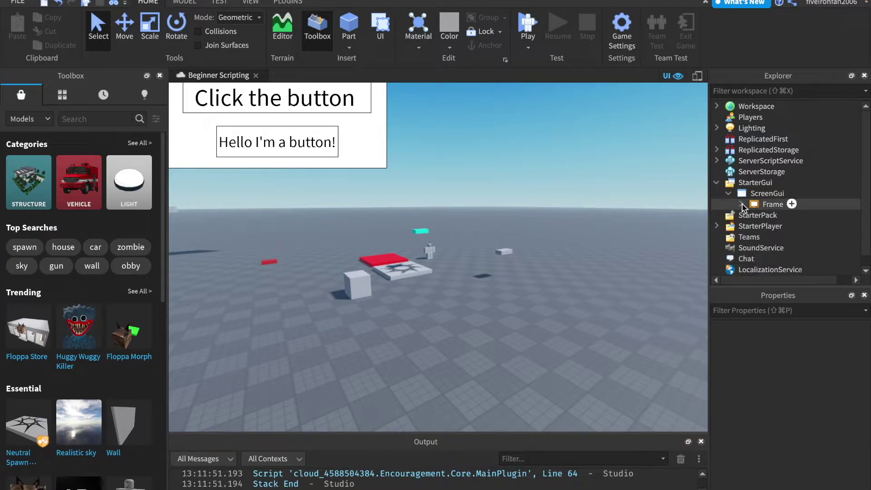
left_click(793, 193)
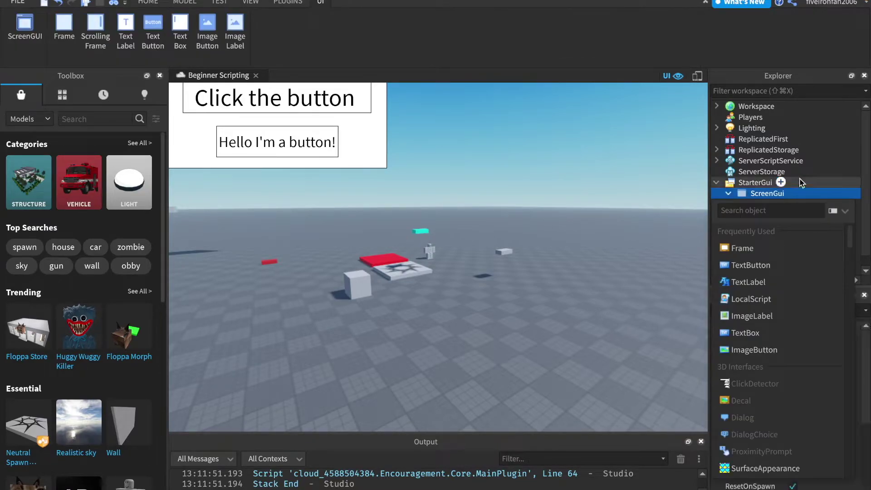
type("te")
left_click(751, 248)
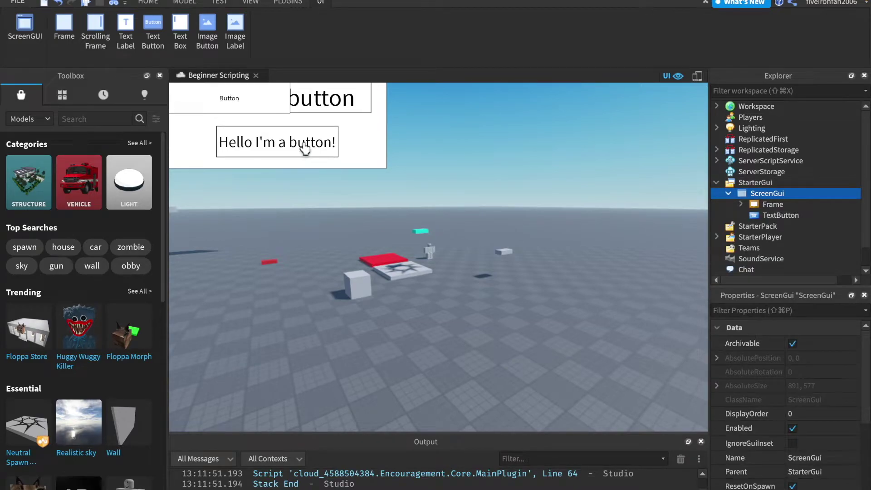
left_click_drag(267, 111, 262, 292)
Rename the new TextButton under ScreenGui as Toggle.
left_click(757, 216)
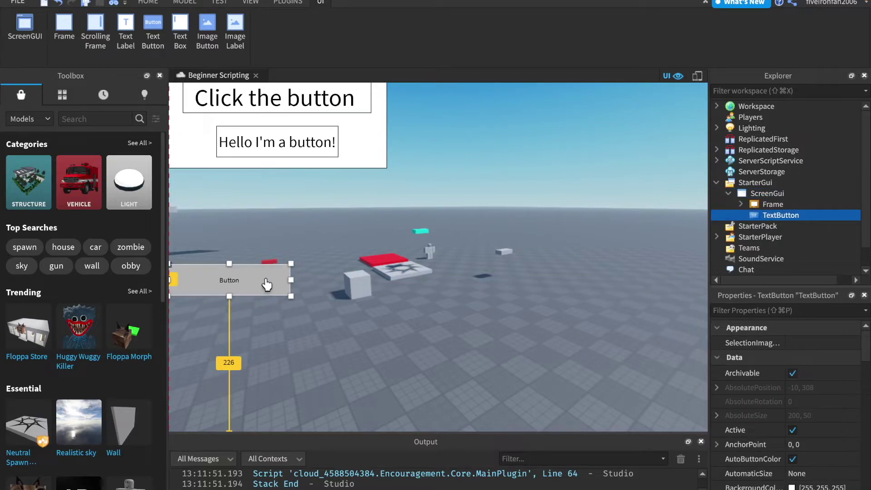
left_click(771, 216)
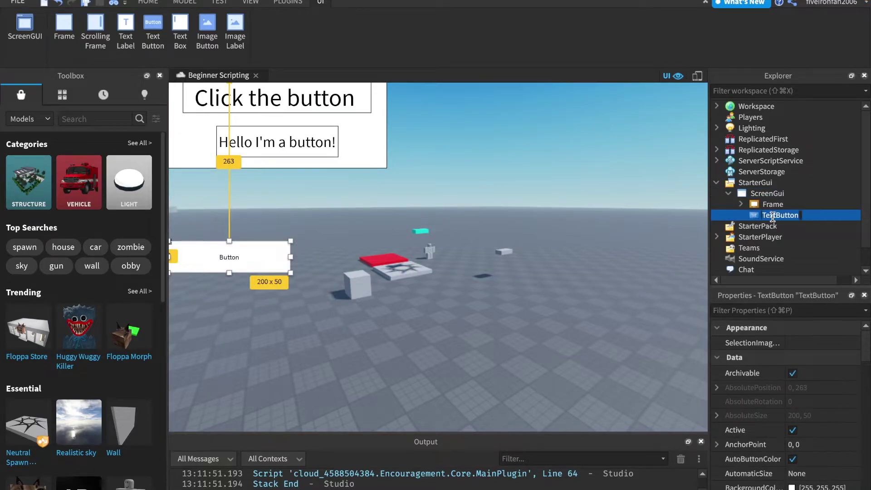
type("Toggle")
key("Return")
left_click(463, 222)
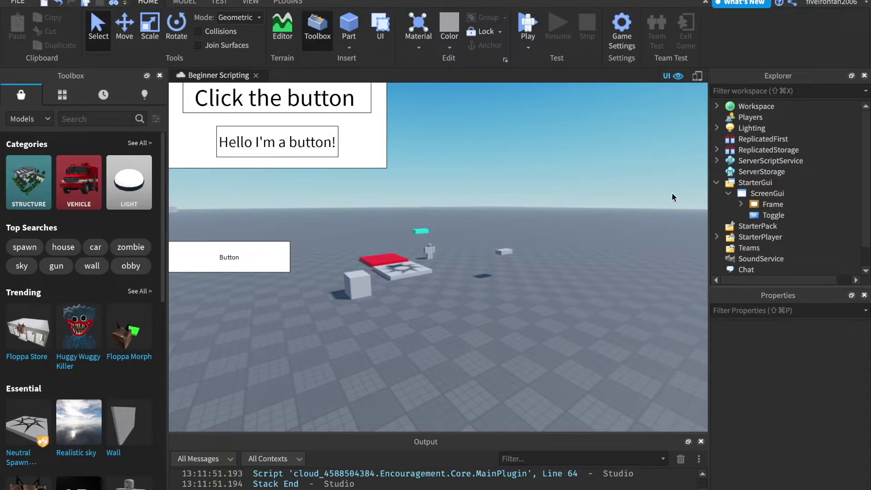
Insert a LocalScript into the Toggle button.
left_click(796, 216)
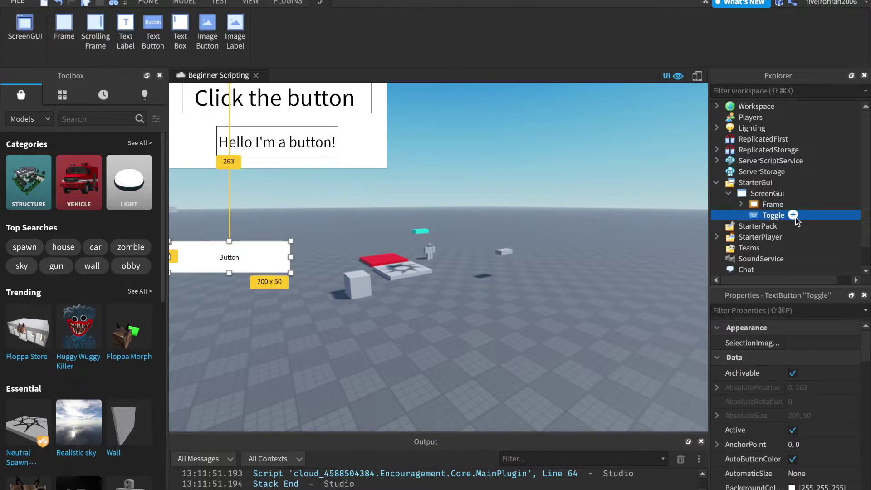
left_click(793, 215)
type("localsc")
key("Return")
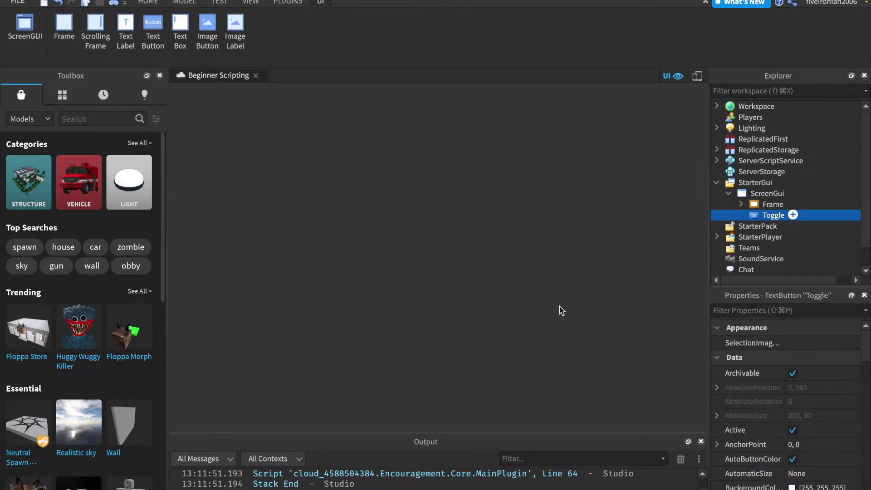
Connect script.Parent.MouseButton1Down to an inline function in the Toggle button's LocalScript.
type("script.Parent.m")
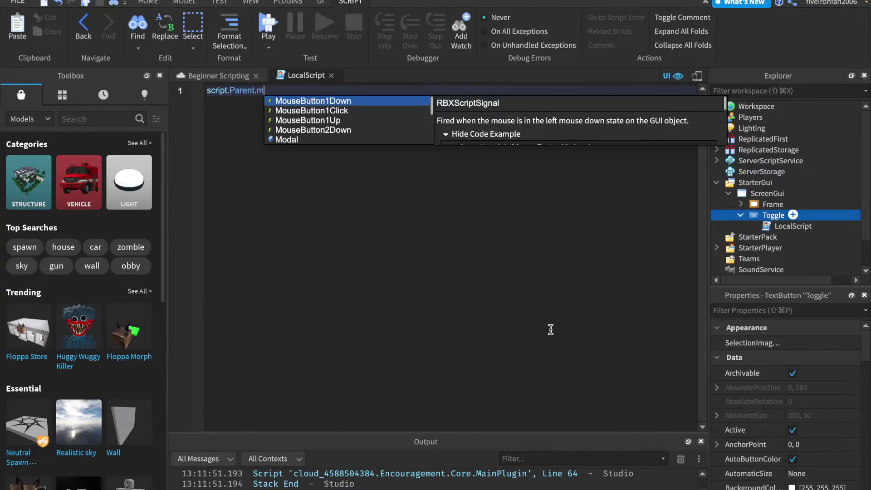
key("Tab")
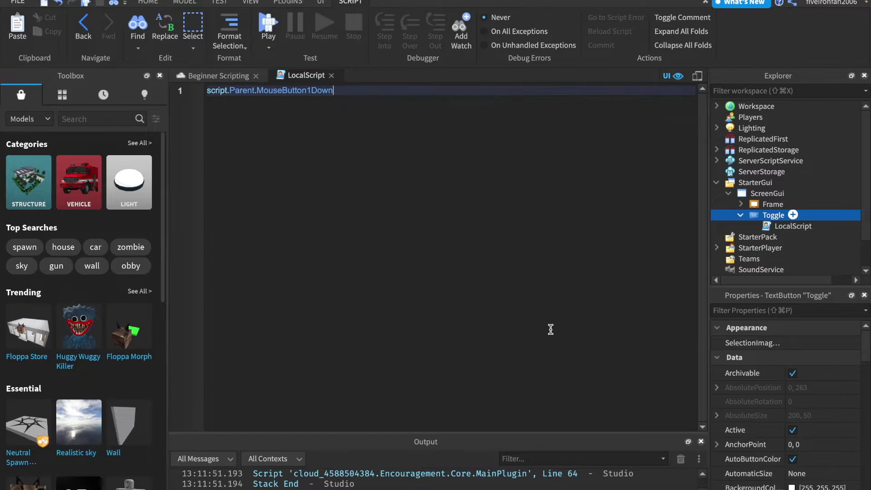
type(":C")
key("Tab")
type("(function(")
key("Return")
Inside the function, add script.Parent.Visible = false and script.Parent.Parent.Frame.Visible = true.
type("script")
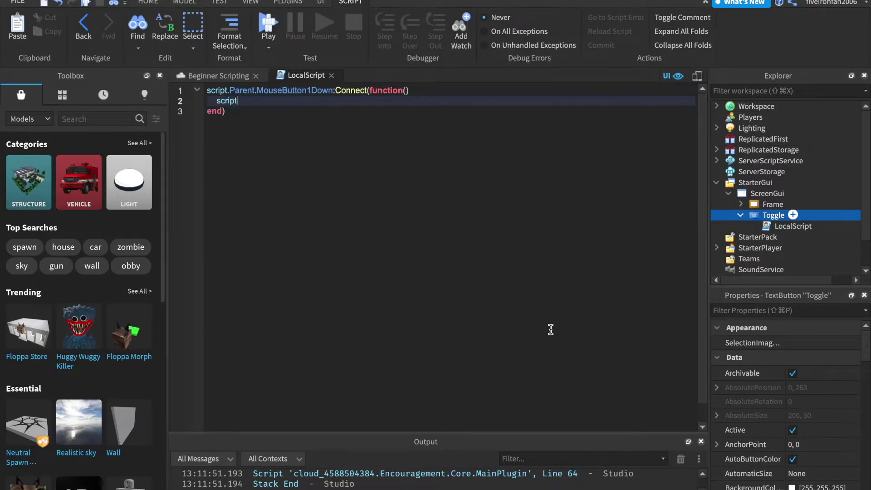
type(".Parent.Visible = false")
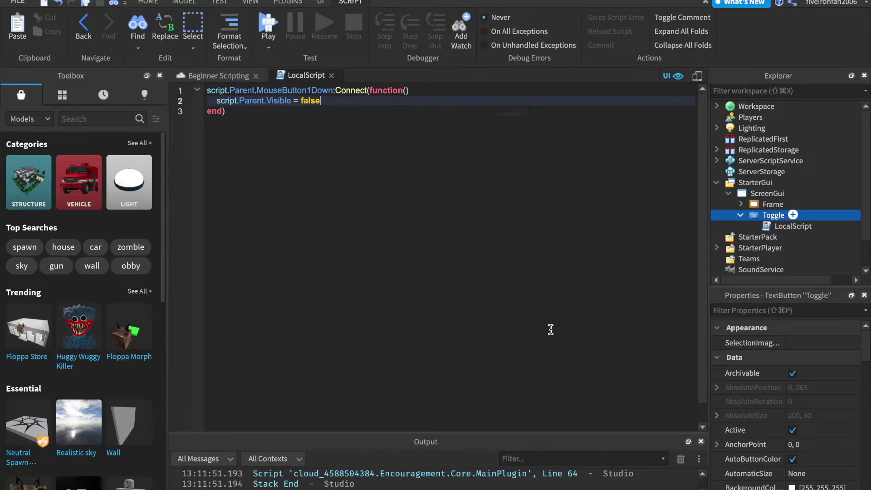
key("Return")
type("script.Parent.Parent.fr")
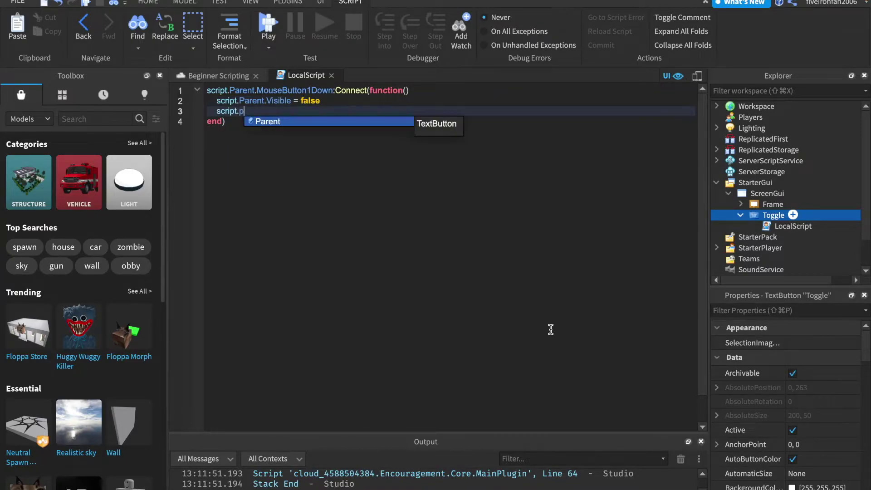
type("ame")
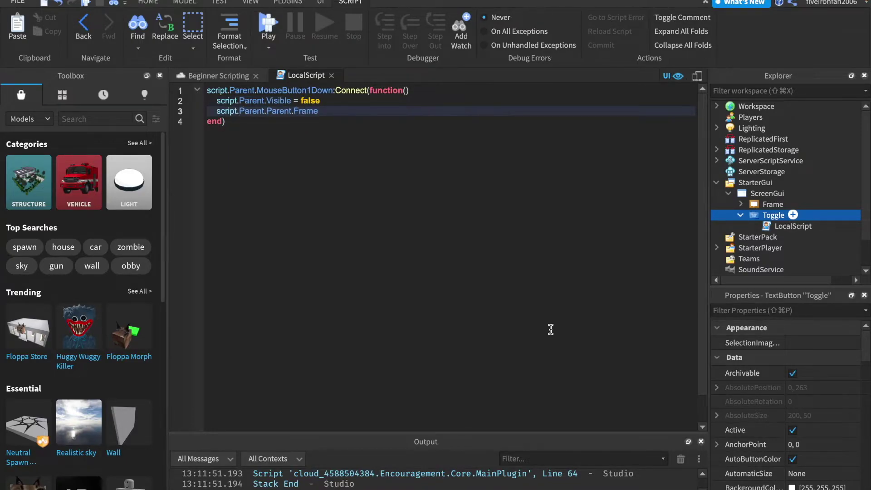
type(".Visible = true")
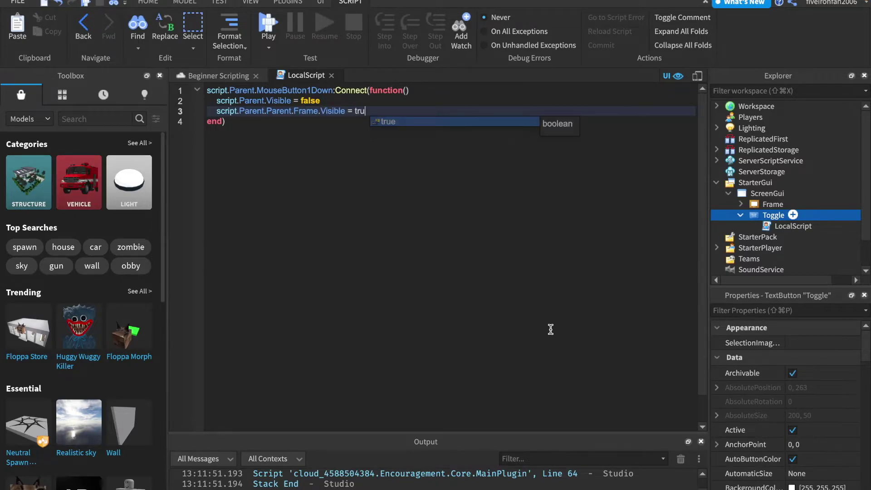
Trace the LocalScript's hierarchy through Toggle and ScreenGui to Frame to check the script's path.
left_click(766, 226)
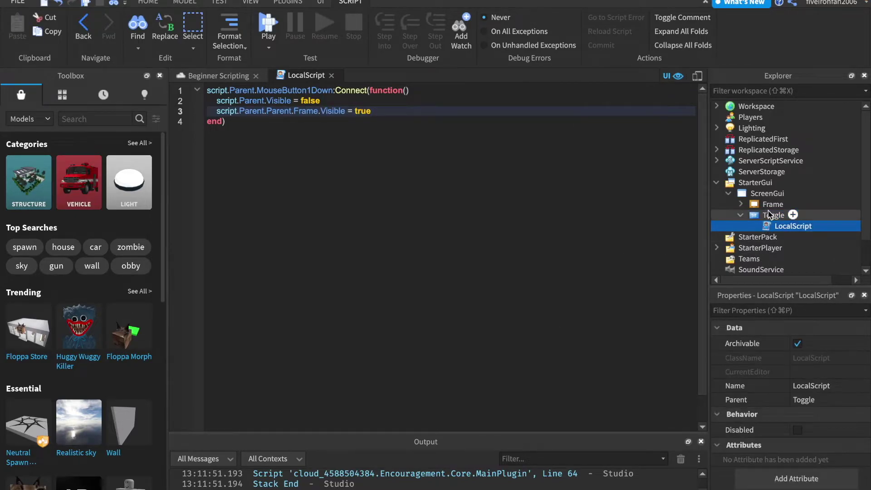
left_click(756, 217)
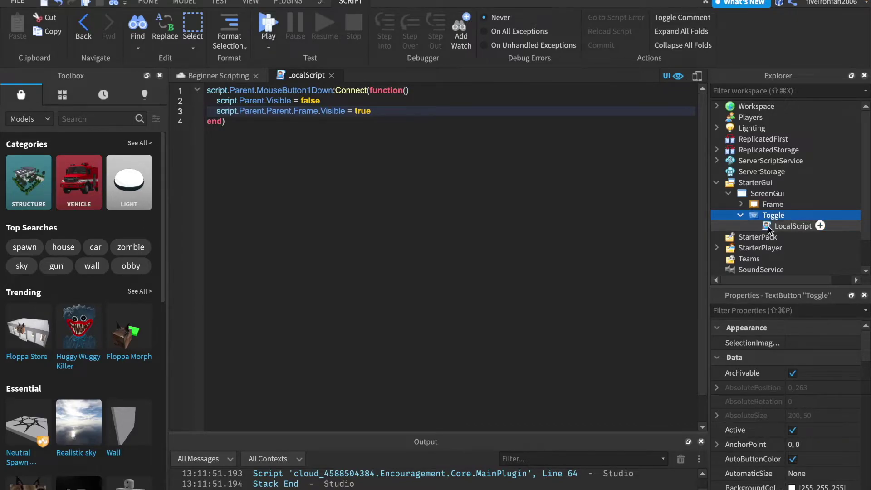
left_click(746, 194)
left_click(768, 204)
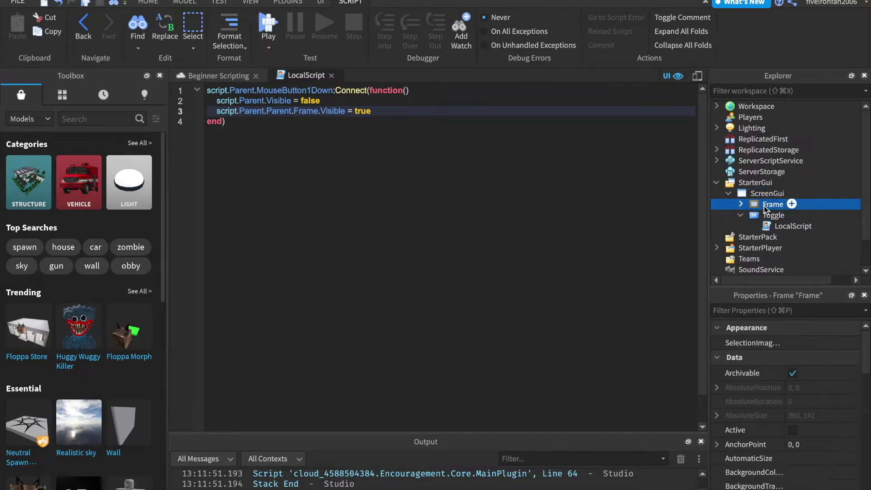
left_click(404, 107)
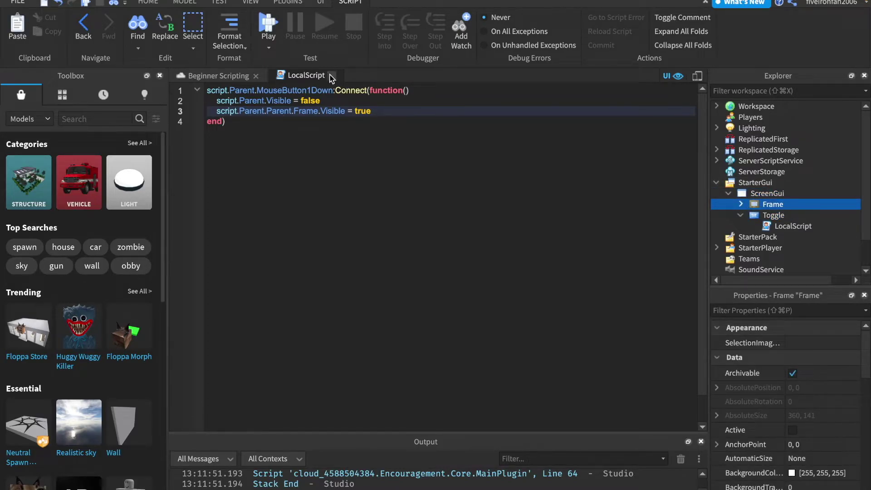
Close the LocalScript, open ButtonScript and change line 2 to script.Parent.Parent.Visible = false.
left_click(332, 76)
left_click(741, 204)
left_click(790, 226)
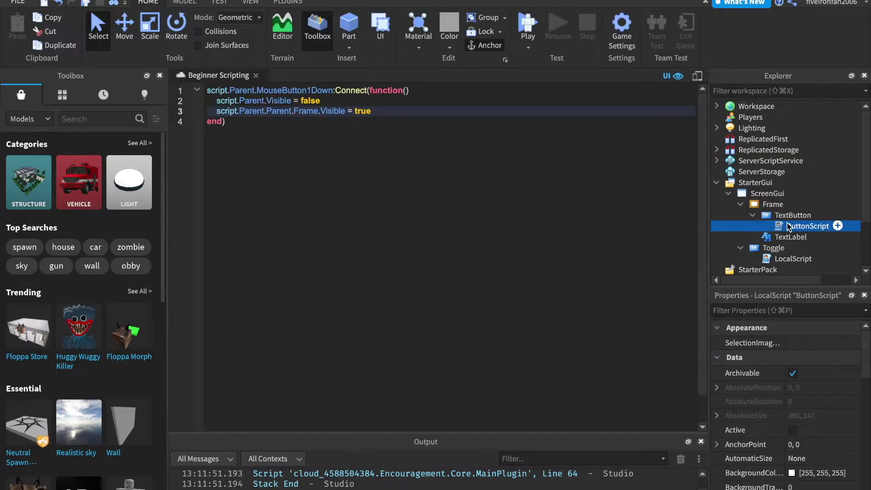
double_click(790, 226)
left_click(351, 99)
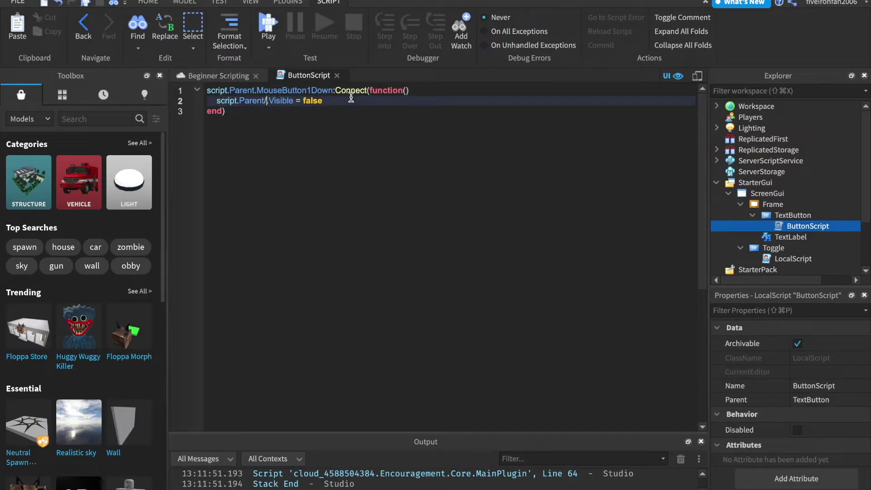
type("p")
key("Tab")
Trace ButtonScript's parent chain through TextButton up to Frame.
left_click(790, 215)
left_click(782, 204)
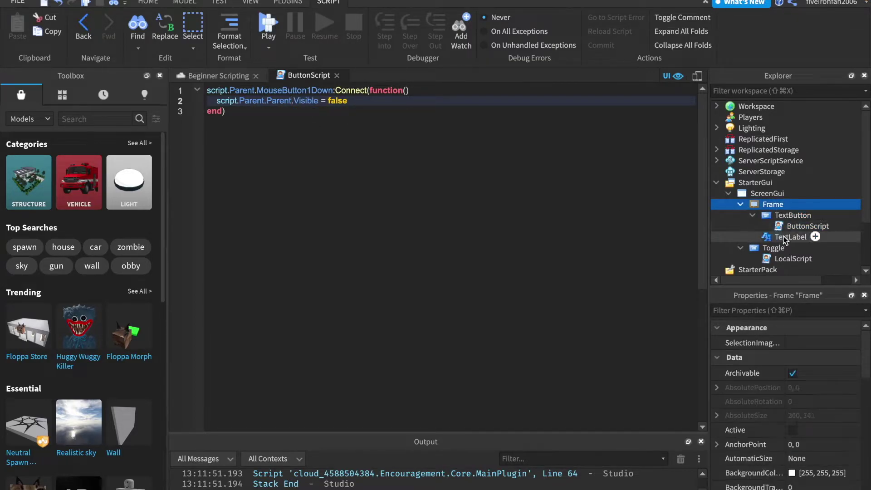
left_click(783, 225)
left_click(771, 215)
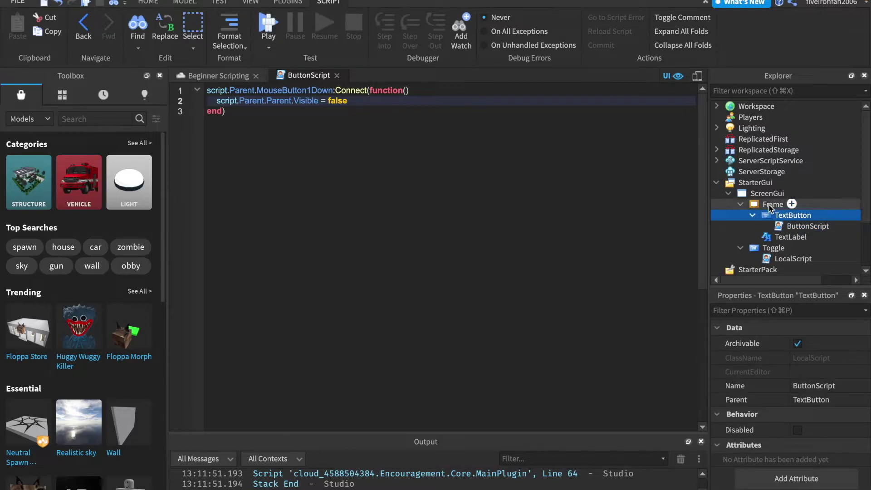
left_click(753, 205)
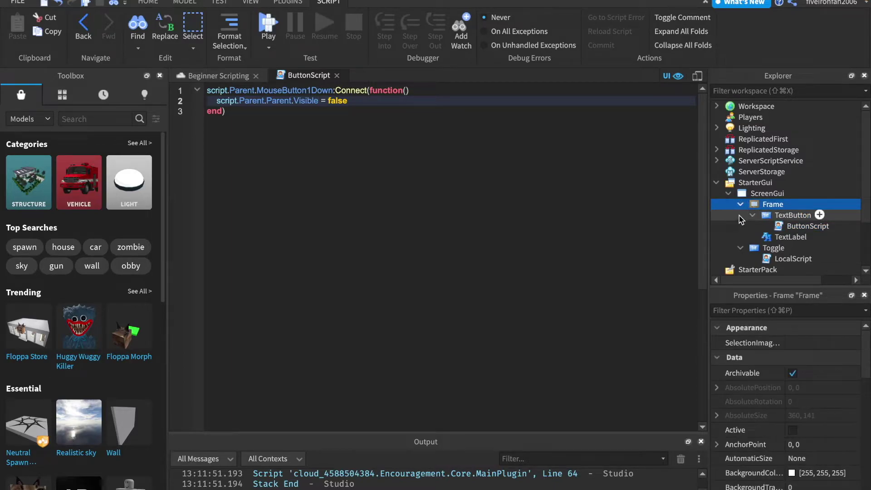
Set the Text property of the frame's TextButton to "Click me!".
left_click(777, 215)
scroll(790, 450, "down", 5)
scroll(790, 452, "down", 10)
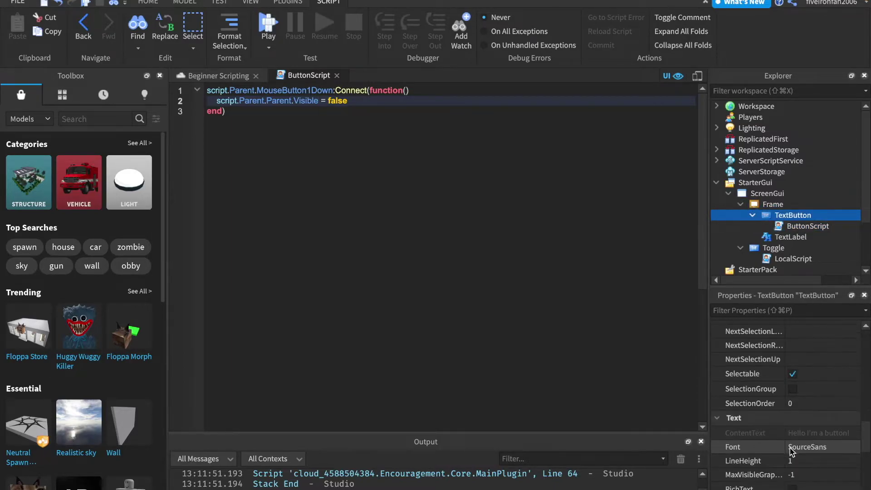
scroll(788, 449, "up", 2)
left_click(806, 347)
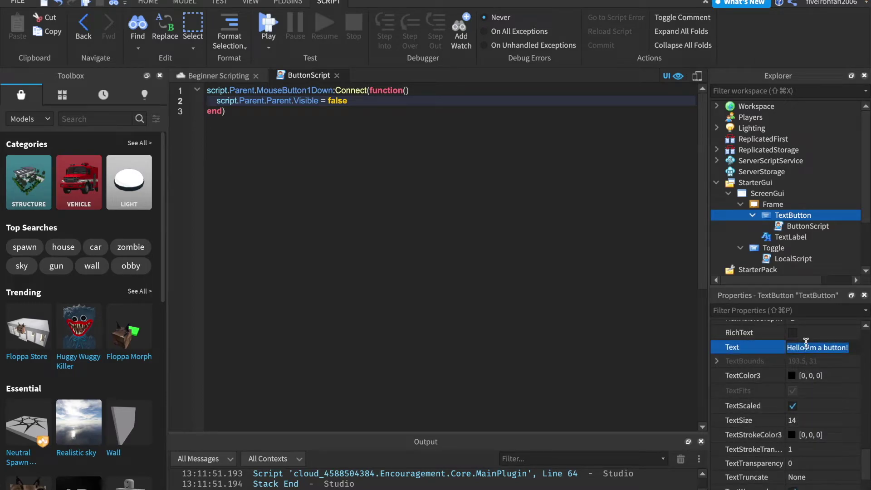
type("Click me!")
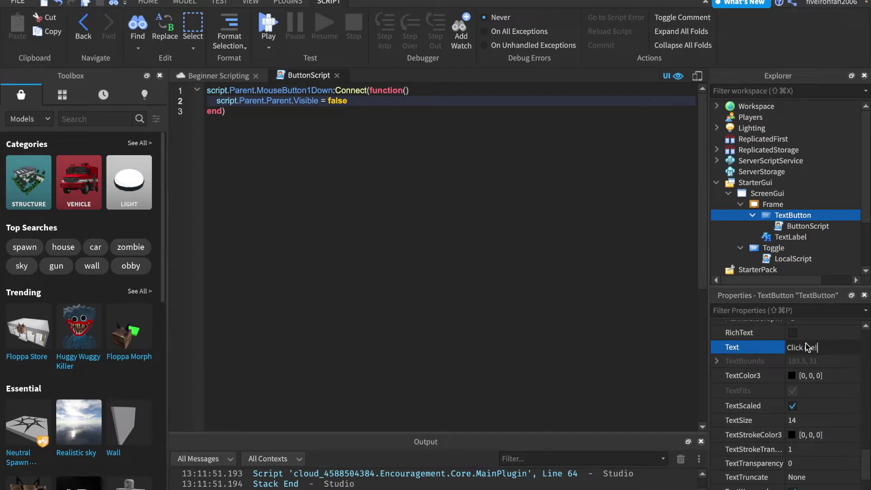
key("Return")
Close ButtonScript and set the TextLabel's text to "Click the button to make the frame invisible".
left_click(790, 237)
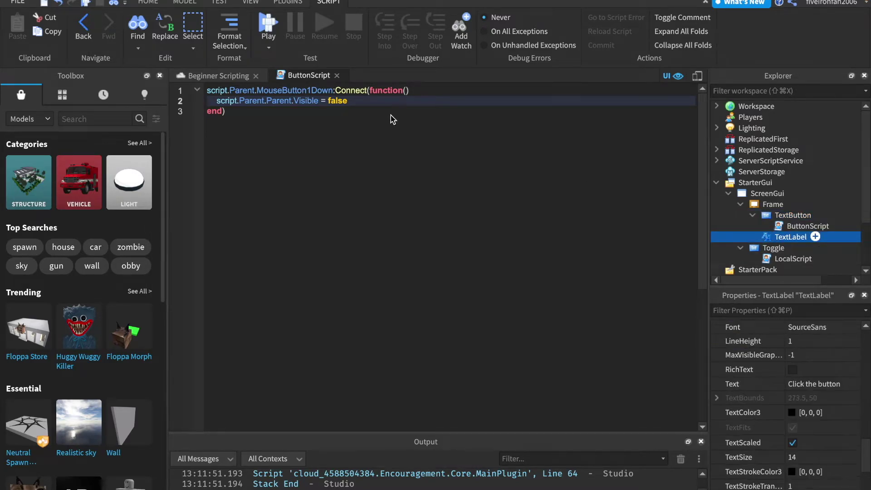
left_click(337, 75)
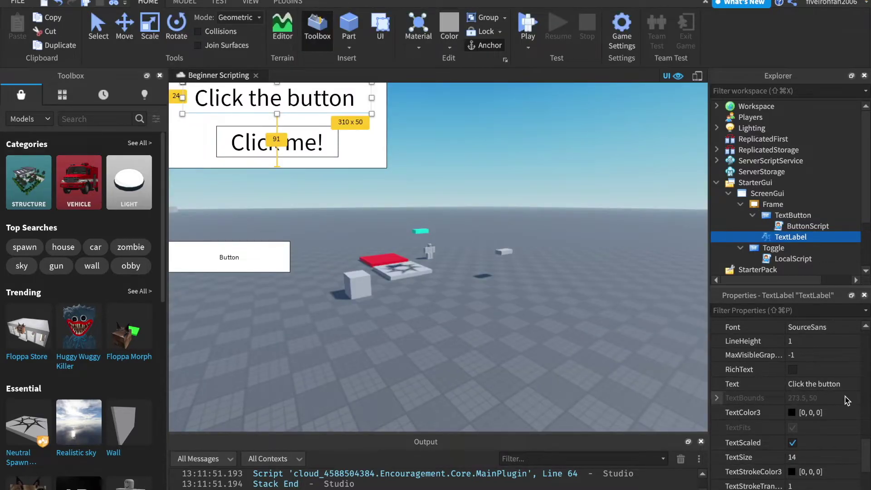
scroll(846, 399, "down", 4)
scroll(847, 400, "up", 1)
left_click(828, 348)
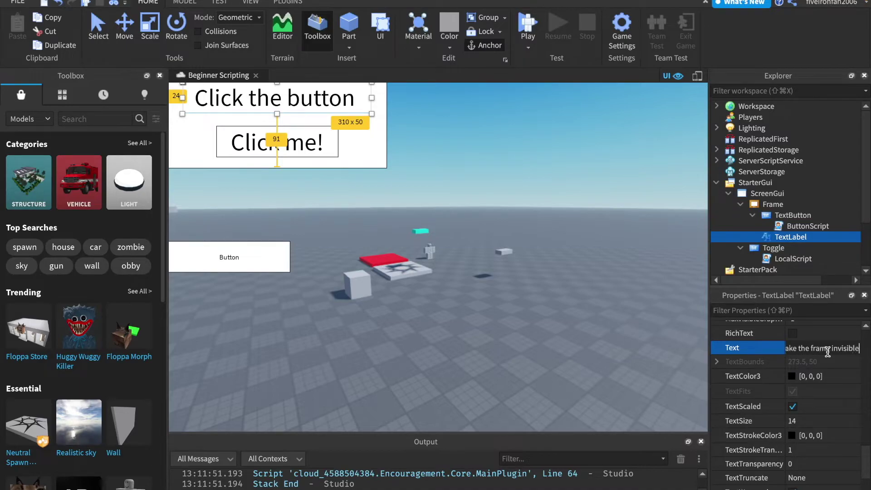
key("Return")
left_click(598, 279)
right_click_drag(598, 279, 598, 290)
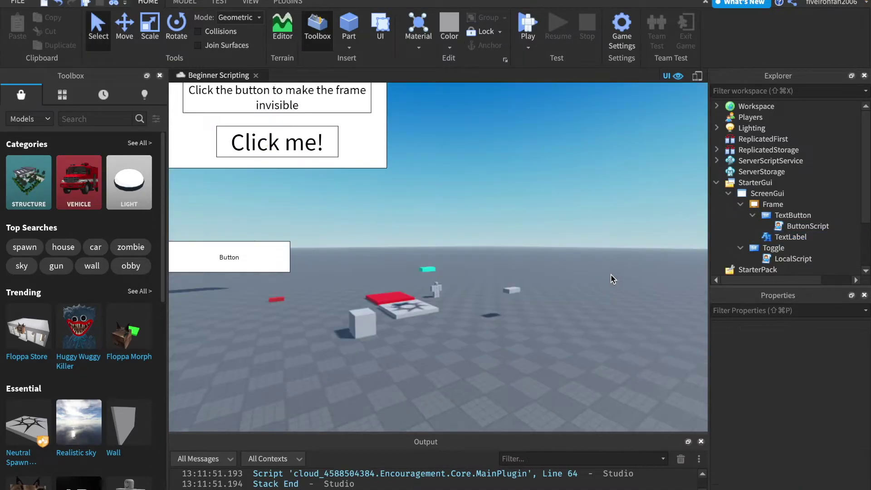
Collapse the Frame and set the Toggle button's Text property to "Make frame visible".
left_click(772, 248)
left_click(741, 204)
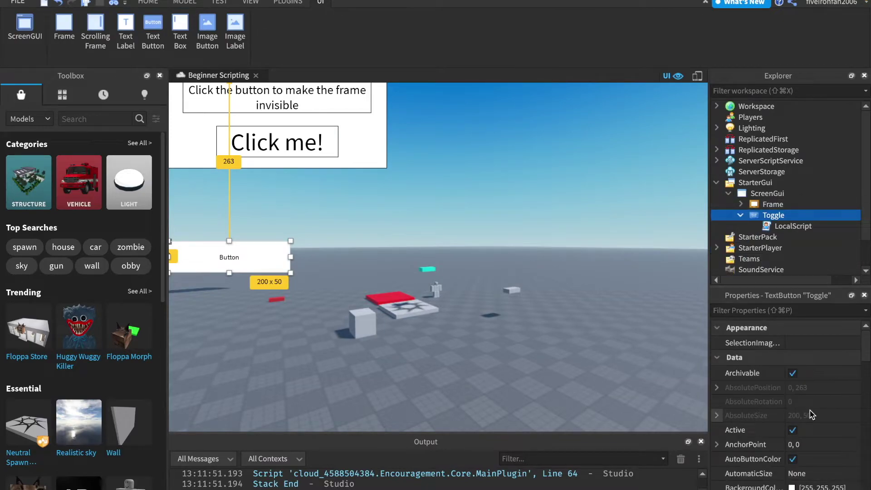
scroll(813, 415, "down", 10)
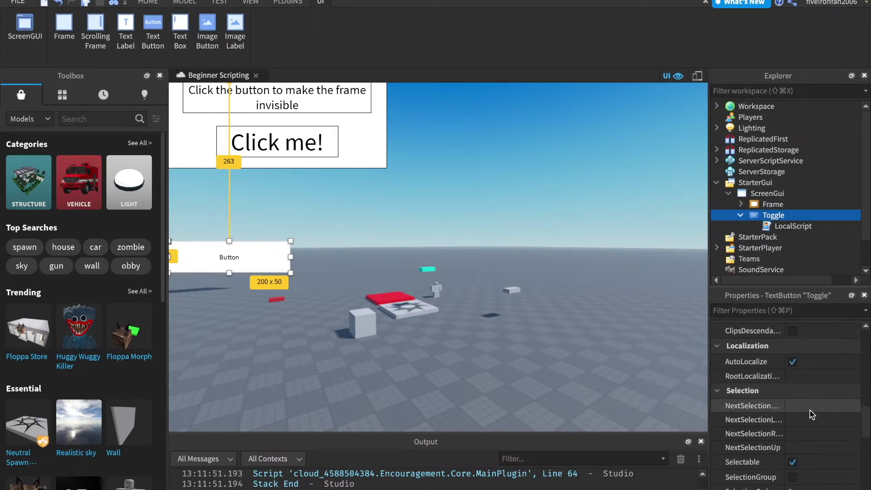
scroll(812, 415, "down", 5)
left_click(819, 467)
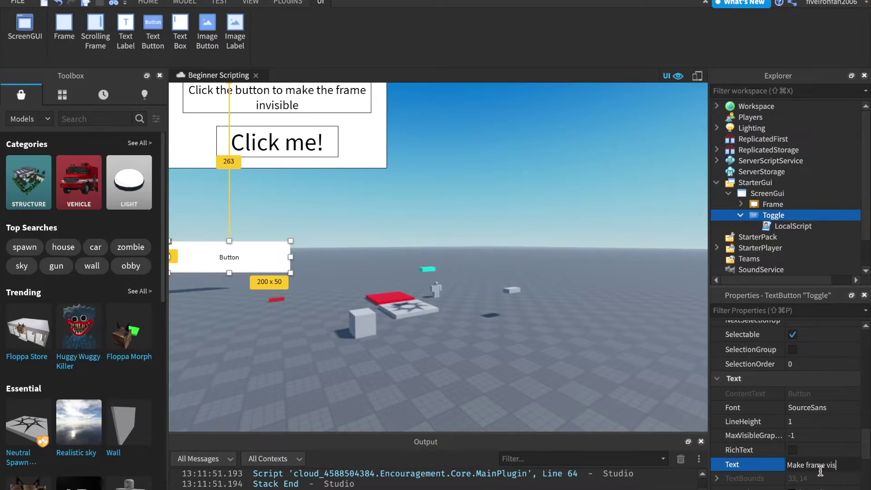
left_click(559, 403)
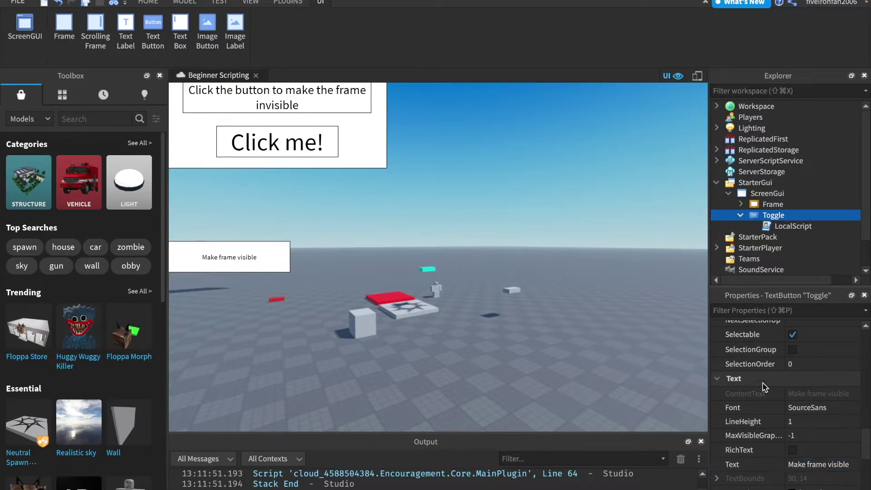
Turn on TextScaled for the Toggle button so its label fills the button.
left_click(774, 215)
scroll(788, 408, "down", 3)
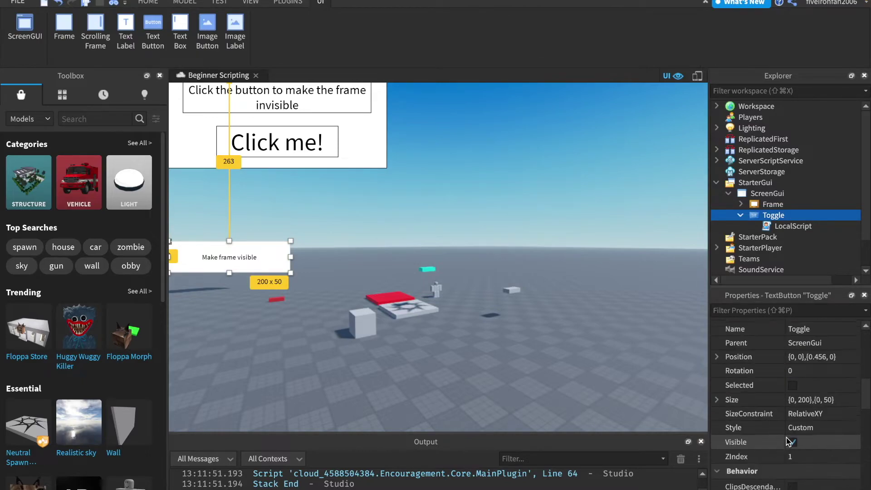
left_click(689, 268)
Turn off the Visible property of the Frame in ScreenGui.
left_click(764, 209)
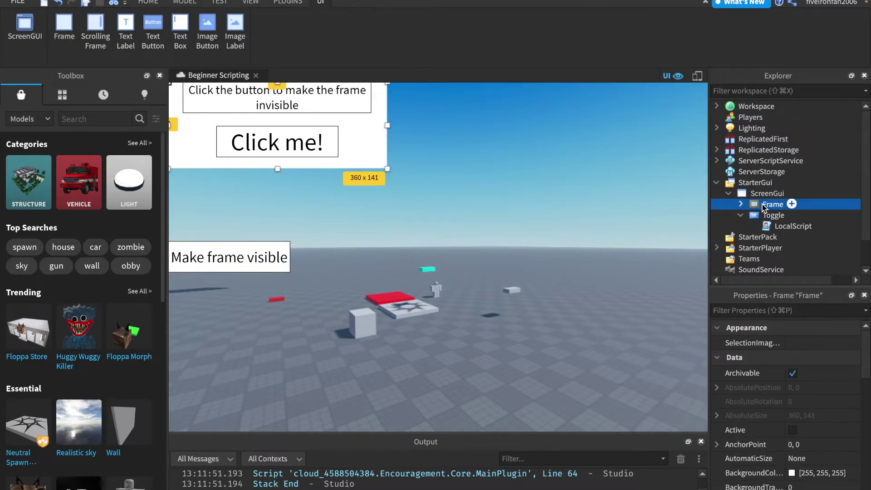
scroll(816, 442, "down", 3)
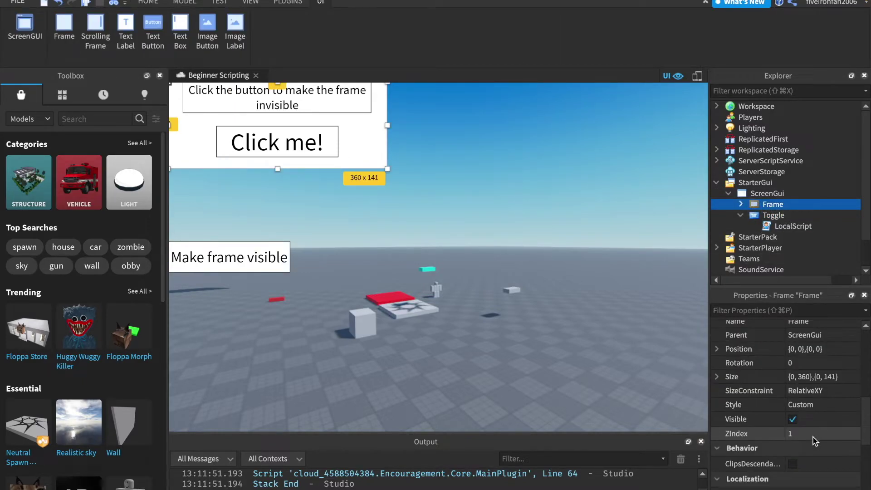
left_click(809, 419)
left_click(598, 368)
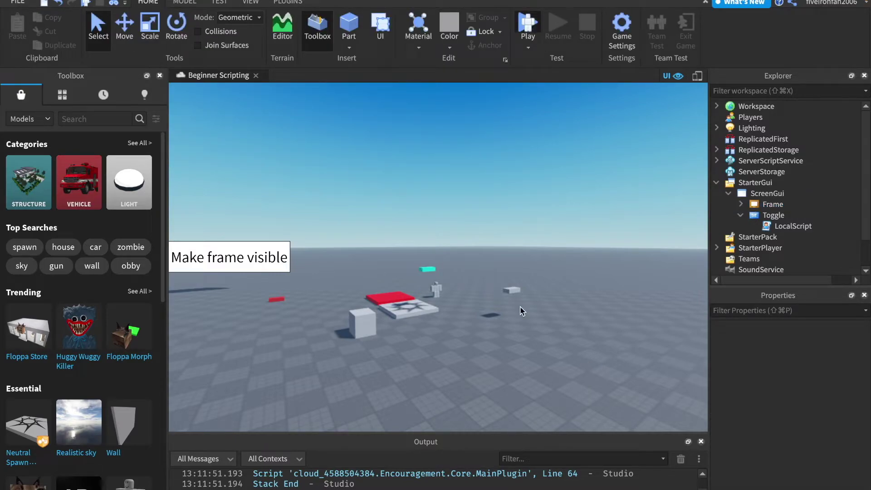
Playtest the game, showing the frame with "Make frame visible" and hiding it with "Click me!".
key("F5")
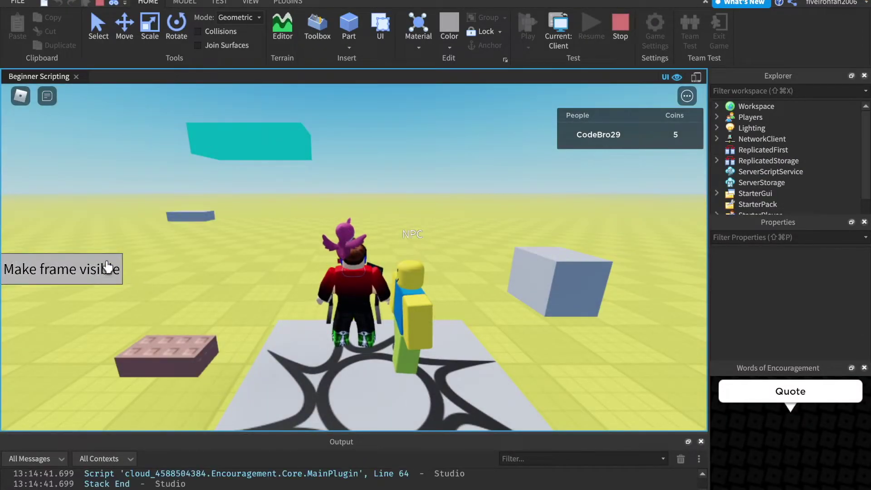
left_click(107, 268)
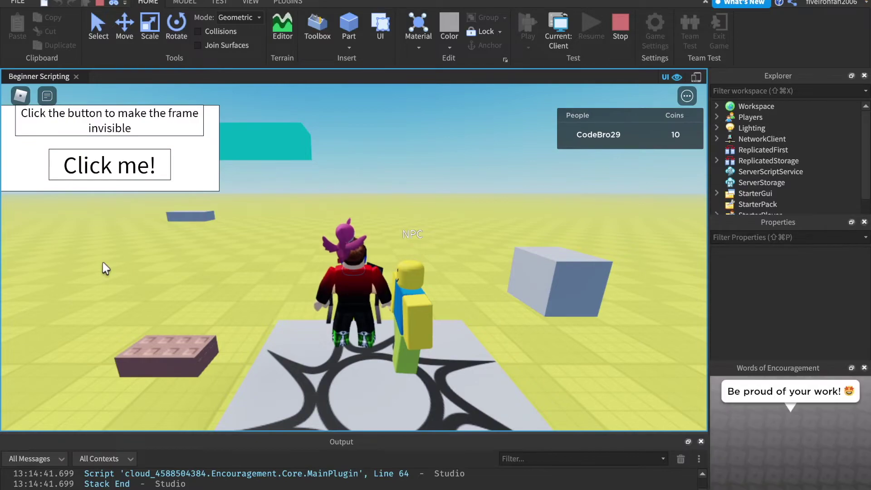
left_click(130, 168)
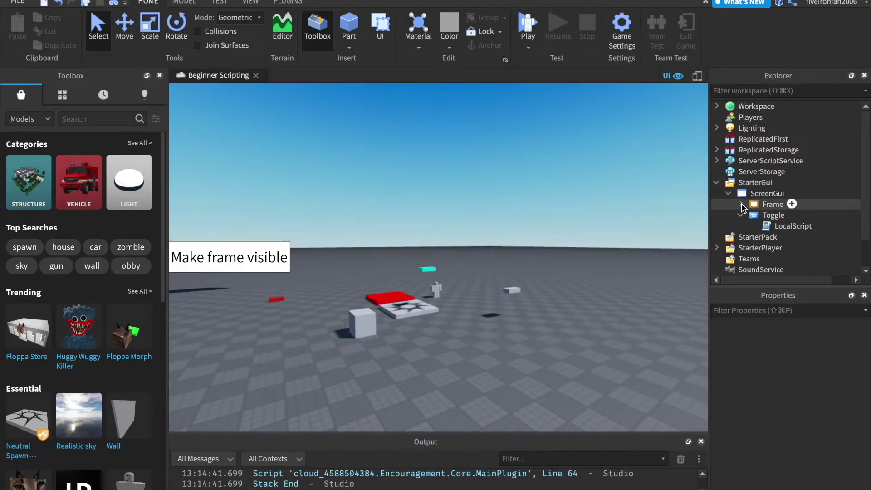
Open ButtonScript and add the line script.Parent.Parent.Parent.Toggle.Visible = true below the line that hides the frame.
left_click(741, 204)
double_click(778, 228)
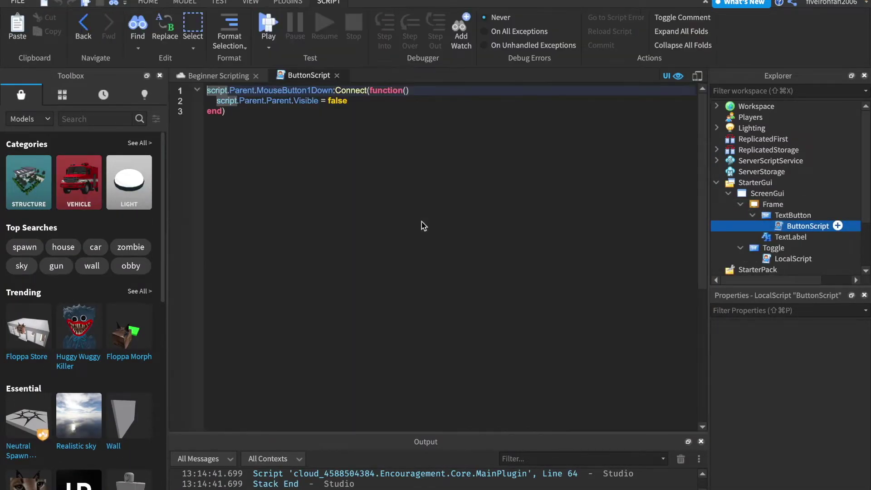
left_click(378, 99)
key("Return")
type("s")
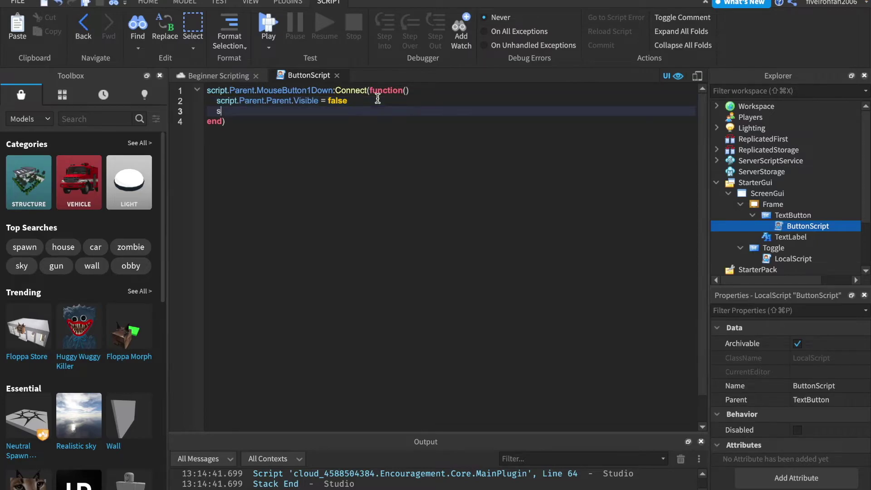
type("cript.Parent.Parent")
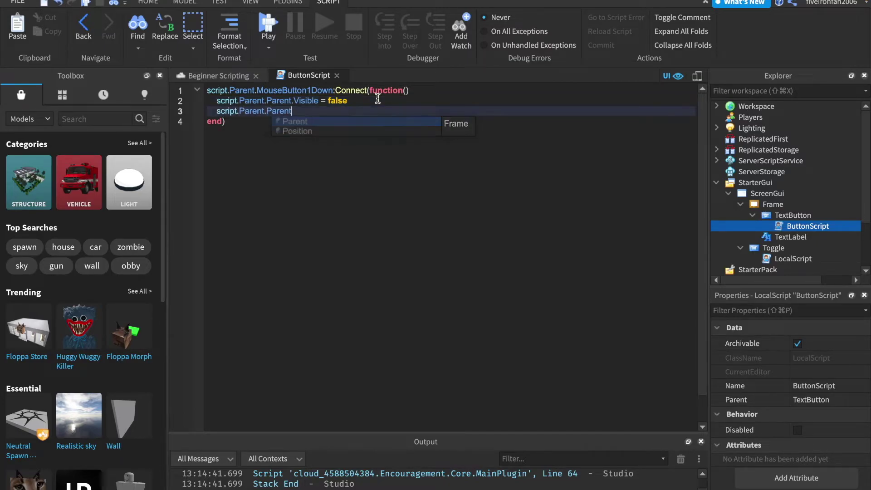
type(".Parent.Toggle")
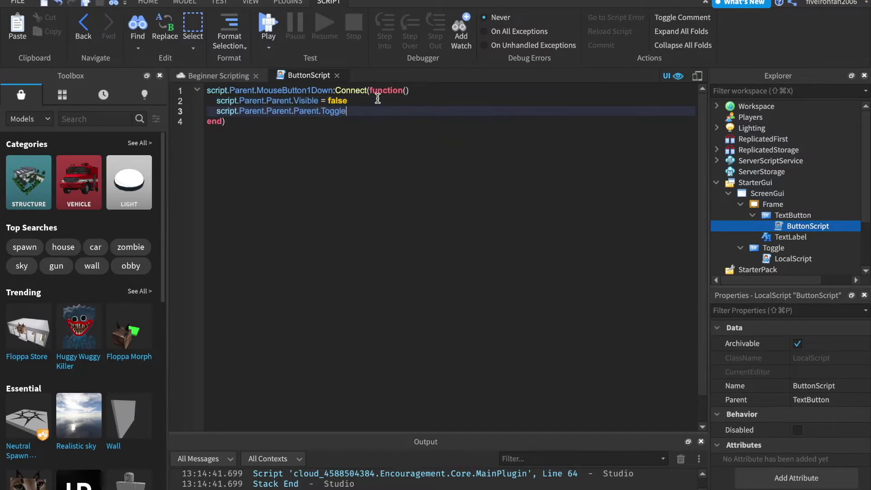
type(".Visible = tru")
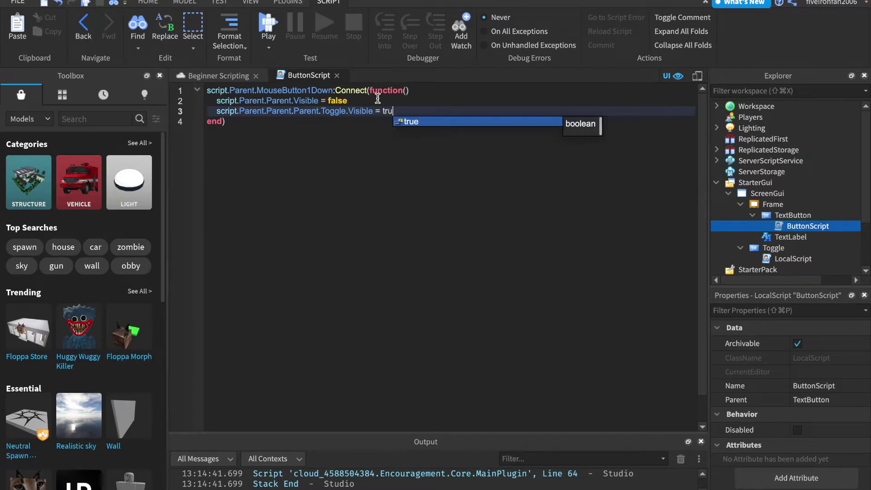
type("e")
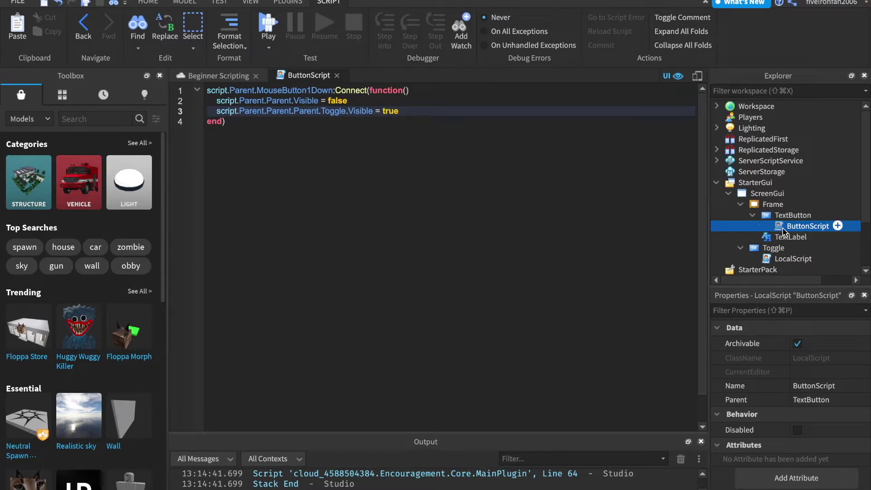
Trace the parent chain from ButtonScript up to ScreenGui and across to Toggle, and close the script.
key("Up")
key("Up")
key("Up")
key("Up")
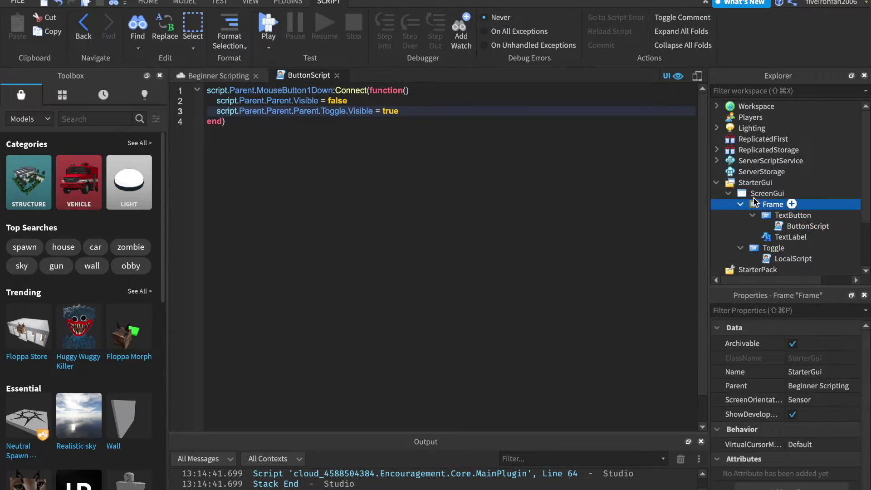
key("Down")
left_click(741, 204)
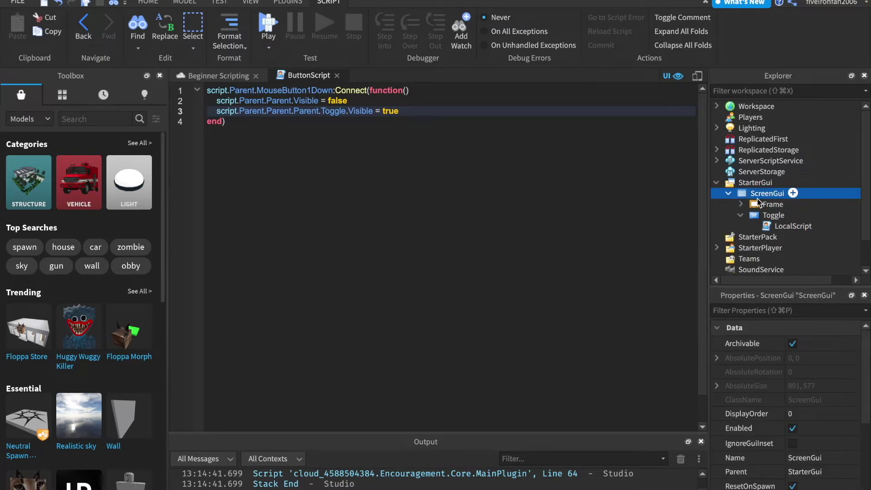
left_click(763, 216)
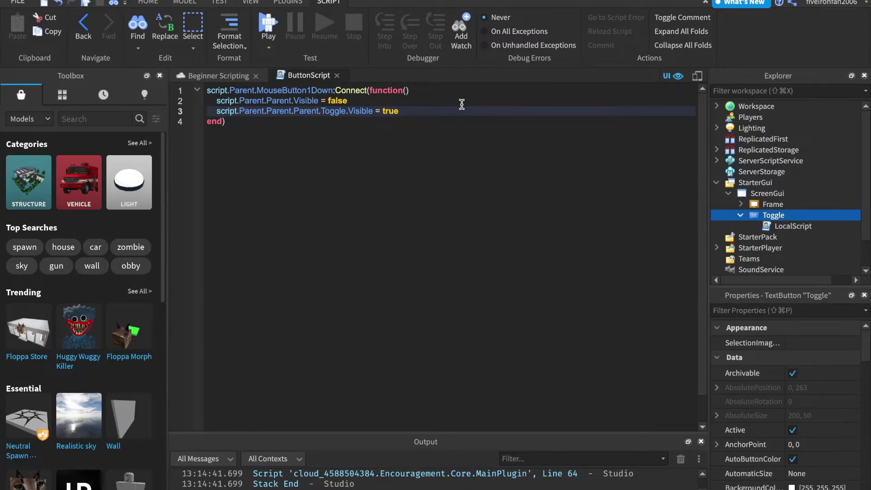
key("Up")
key("super+w")
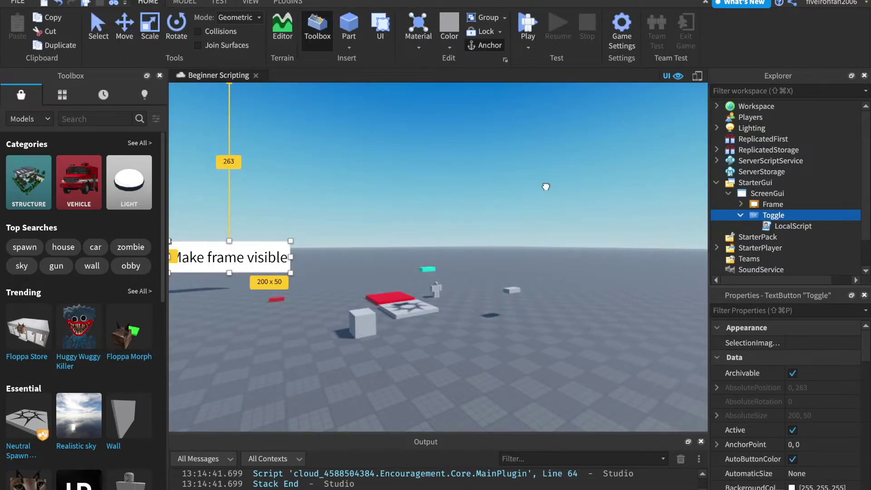
Set the Toggle button's background color to light blue, [131, 204, 255].
left_click(758, 217)
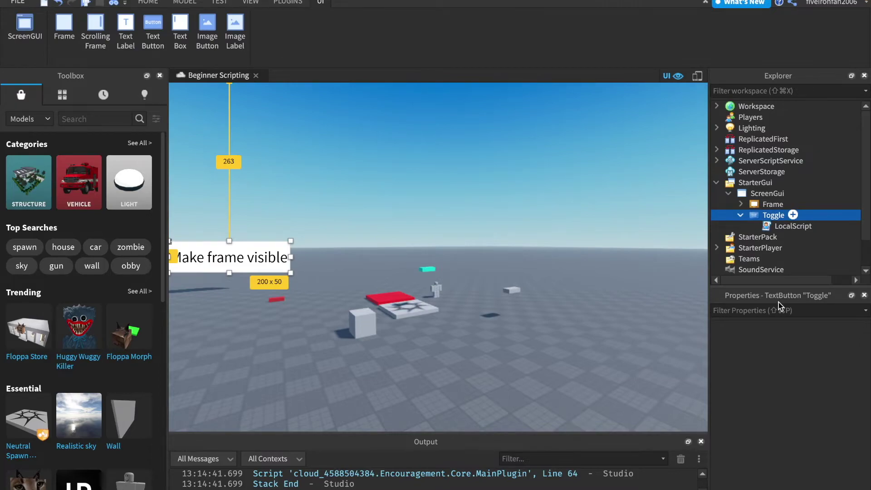
scroll(801, 426, "down", 4)
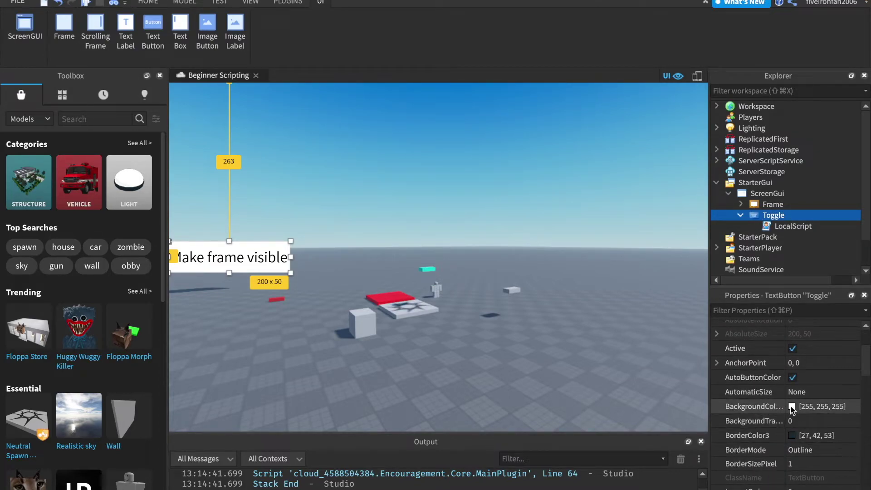
left_click(792, 406)
left_click_drag(51, 388, 49, 423)
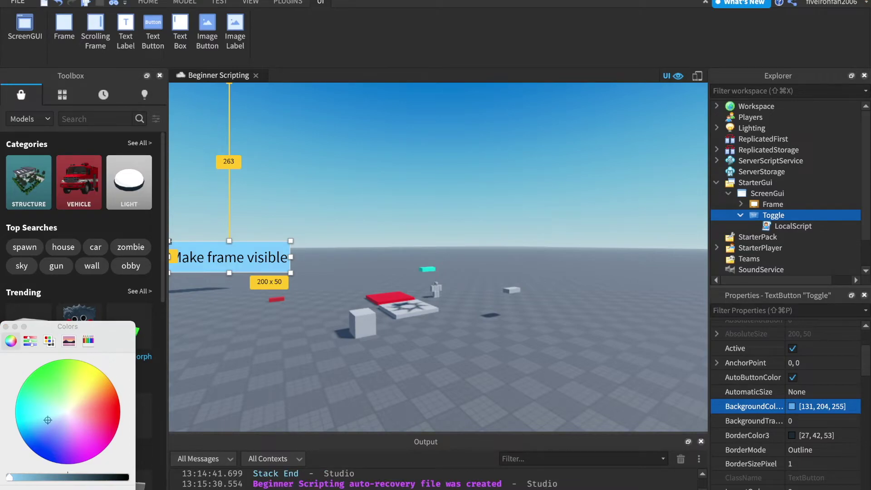
key("Escape")
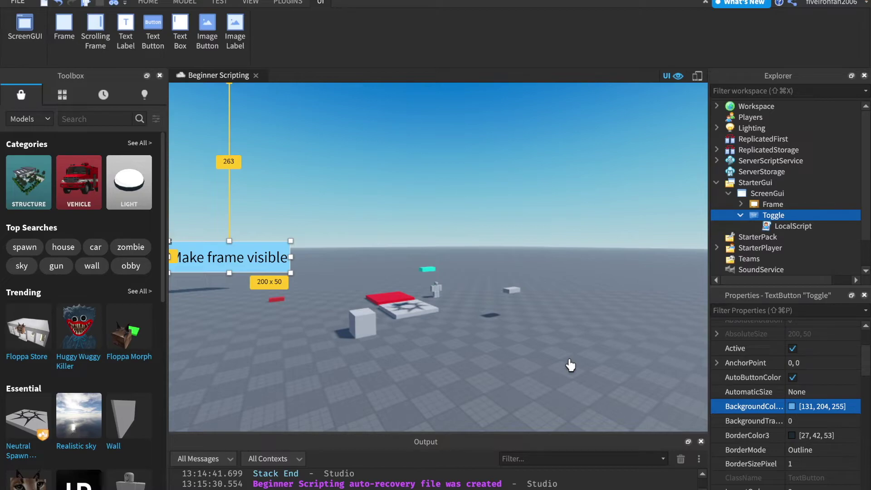
Set the Toggle button's BackgroundTransparency to 0.5.
left_click(803, 421)
type(".5")
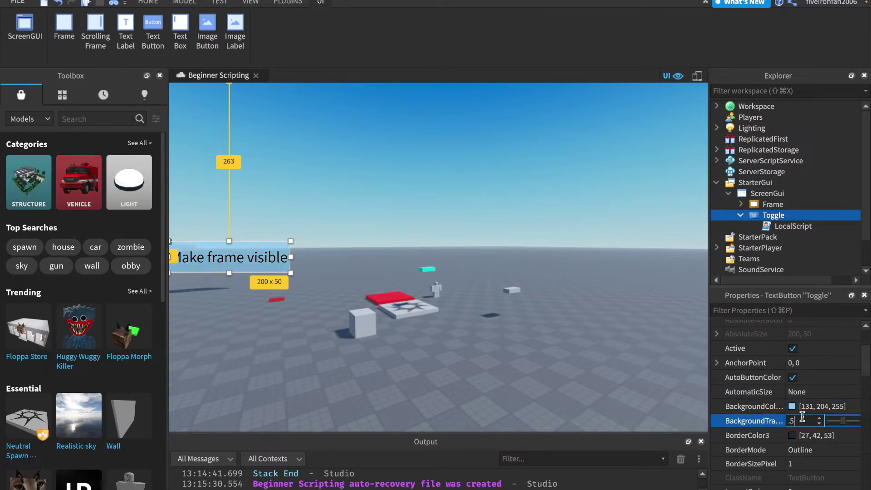
left_click(467, 338)
right_click_drag(467, 338, 466, 336)
Change the Toggle button's TextColor3 to white.
left_click(773, 215)
scroll(778, 467, "down", 15)
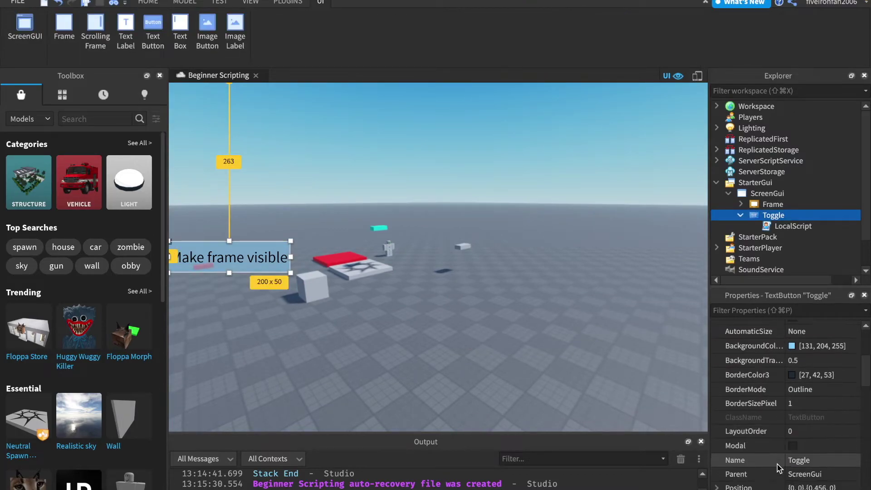
scroll(778, 467, "down", 5)
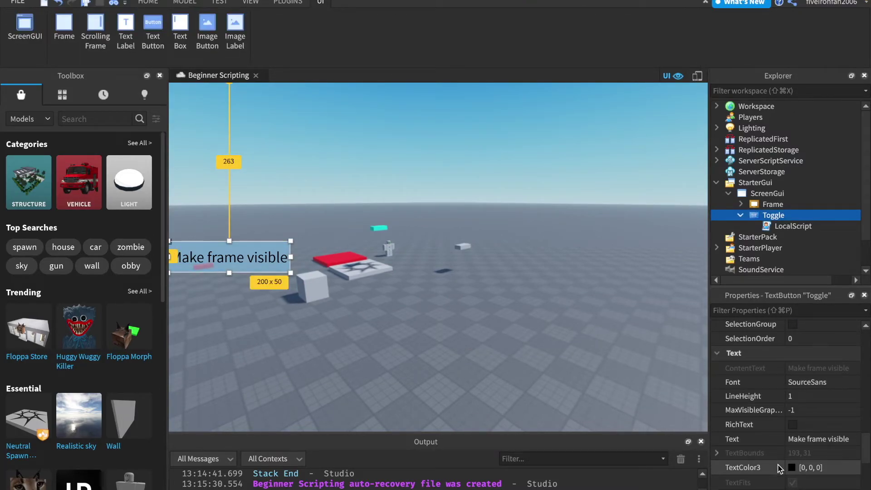
left_click(792, 468)
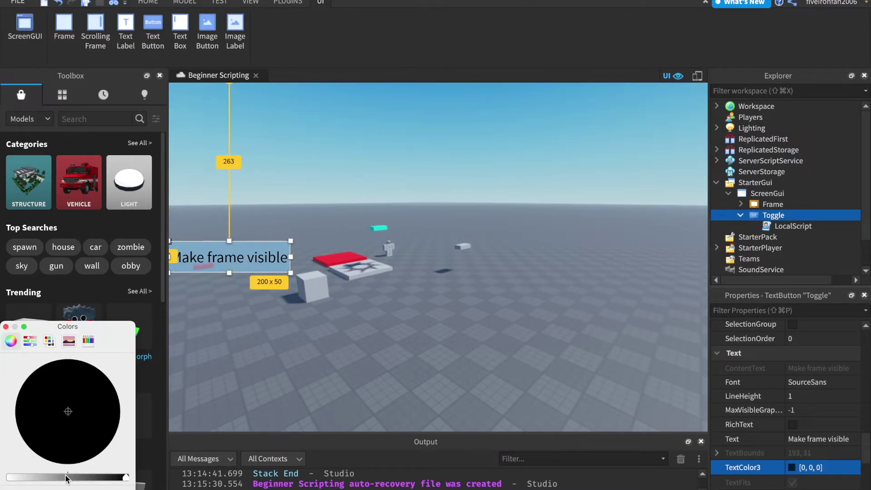
left_click_drag(67, 479, 4, 478)
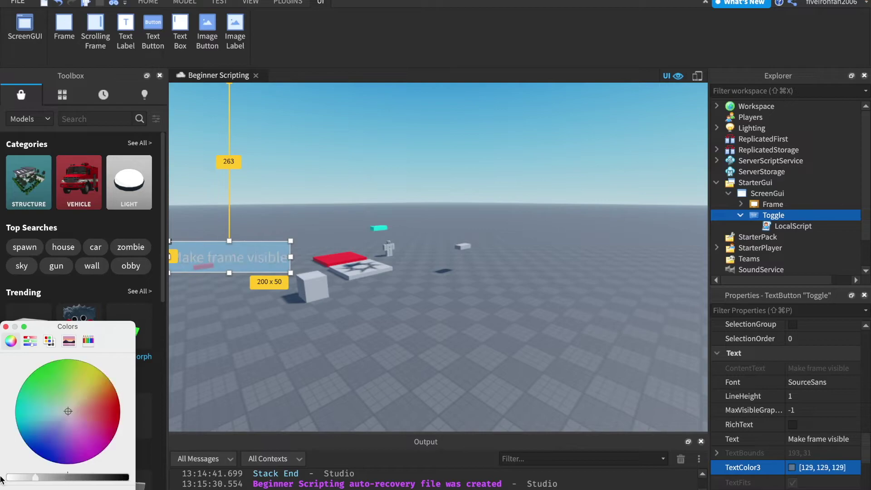
left_click(393, 362)
right_click_drag(394, 362, 394, 362)
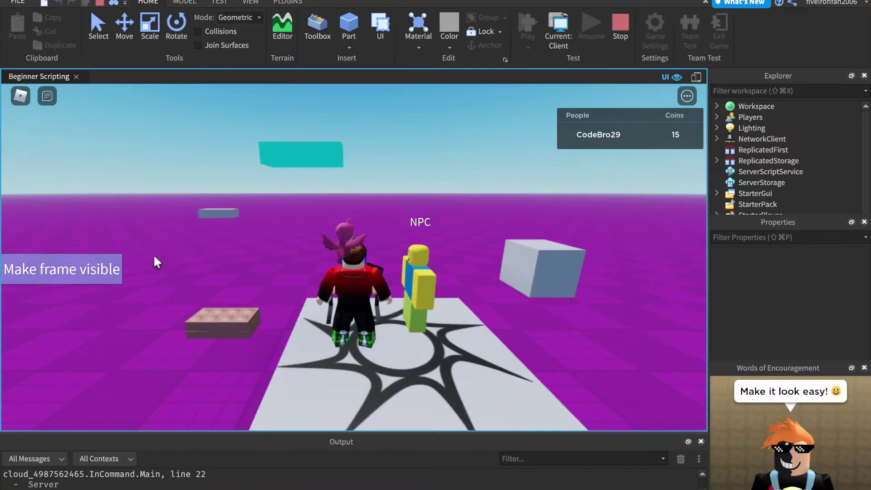
Playtest the game, alternating several times between "Make frame visible" and "Click me!" to check both buttons.
left_click(101, 260)
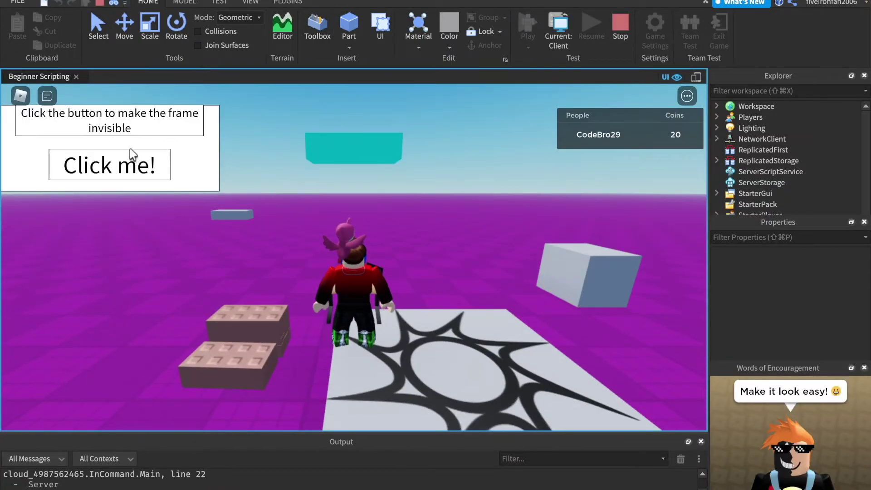
left_click(122, 177)
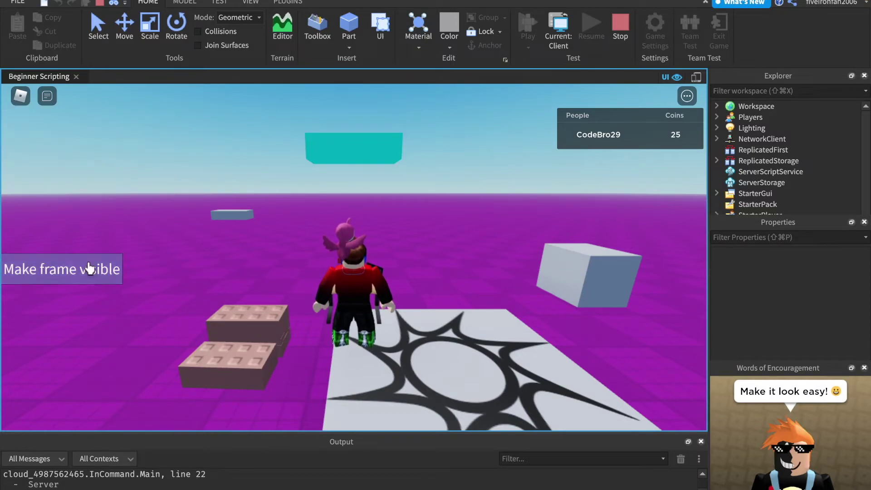
left_click(95, 272)
left_click(110, 173)
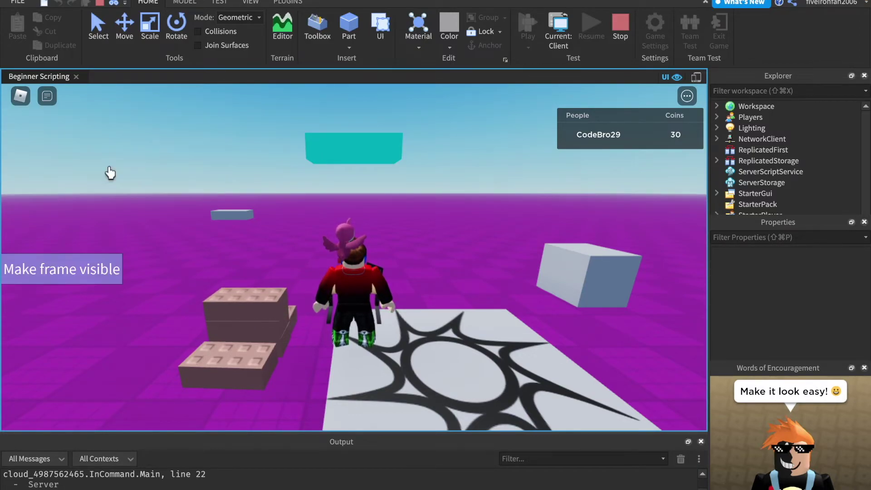
left_click(87, 251)
left_click(93, 175)
left_click(85, 250)
left_click(114, 170)
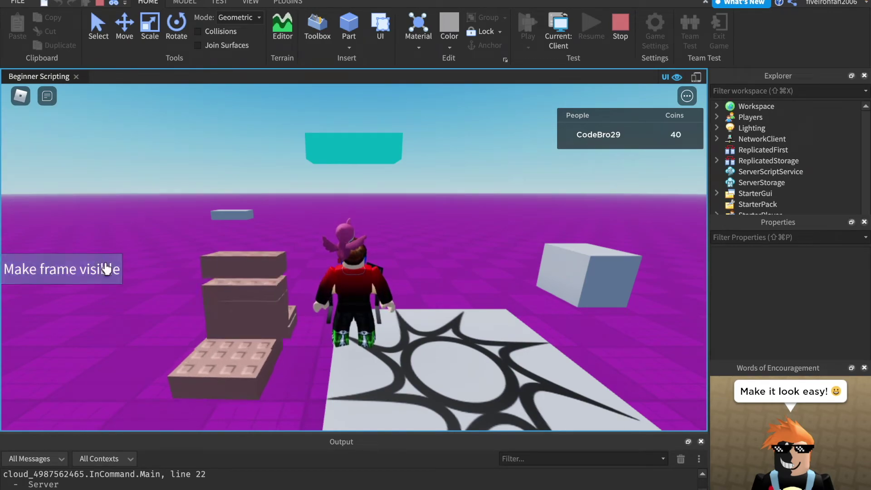
Alternate between "Make frame visible" and "Click me!" a few more times in the running game, and end the playtest.
left_click(107, 271)
left_click(114, 168)
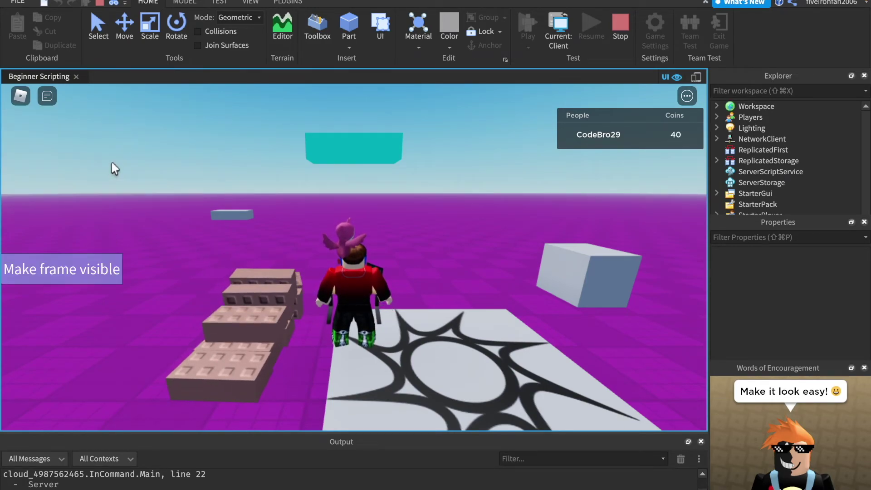
left_click(66, 276)
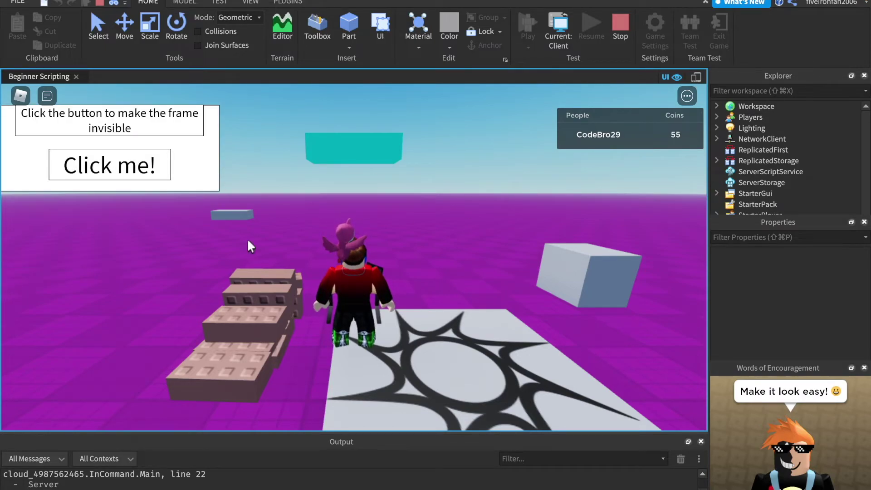
left_click(132, 176)
left_click(101, 268)
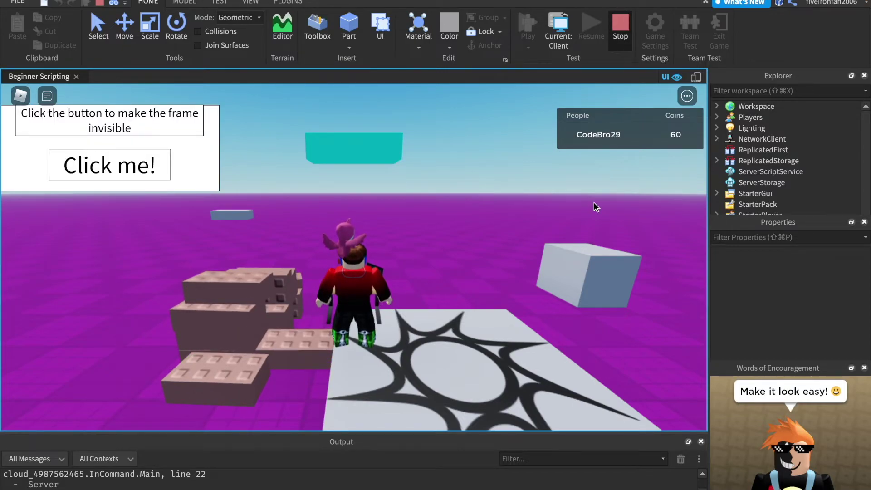
key("shift+F5")
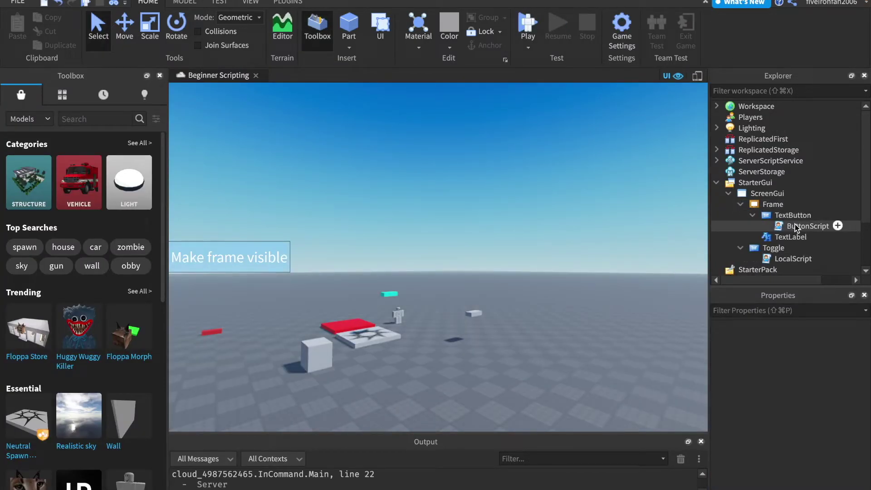
In ButtonScript, below the Toggle visibility line, add local part = Instance.new("Part") inside the click function.
double_click(796, 226)
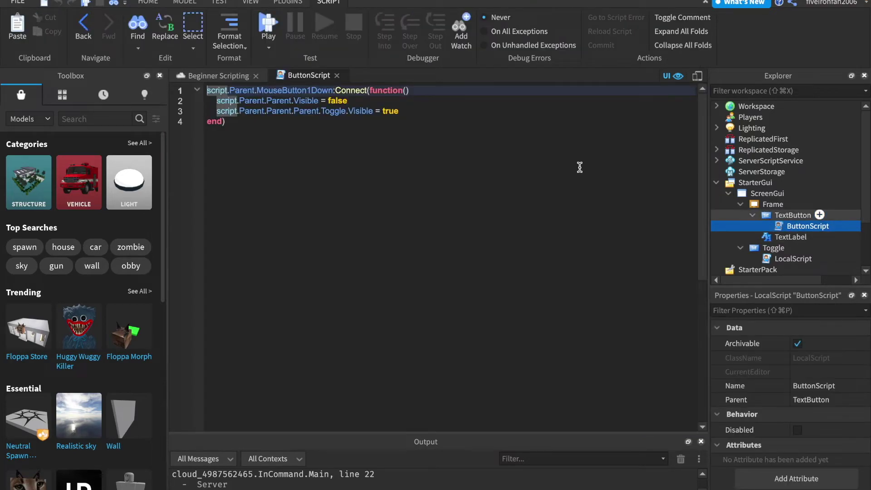
left_click(485, 108)
key("Return")
key("Return")
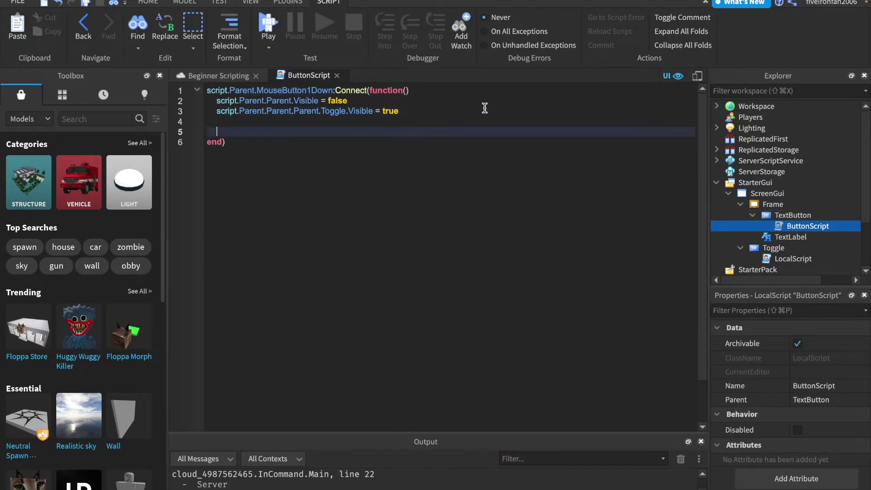
type("lo")
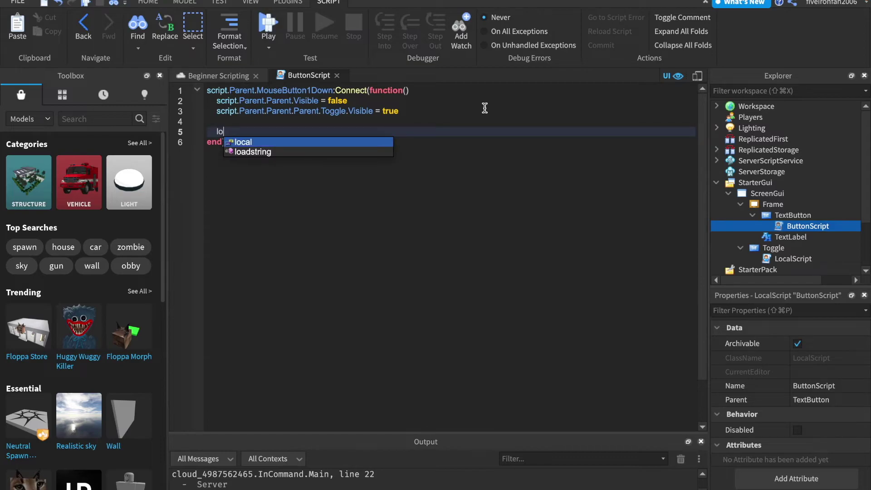
type("cal part = Instance.new(\"")
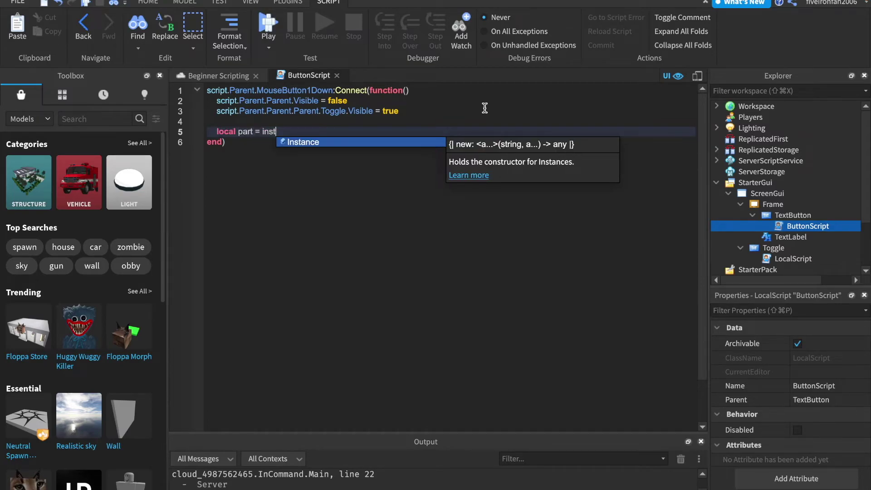
type("Part\")")
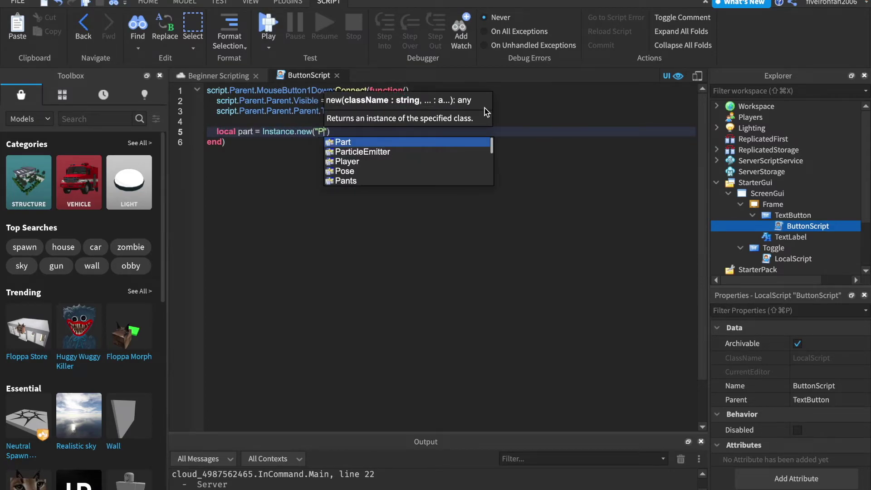
key("Return")
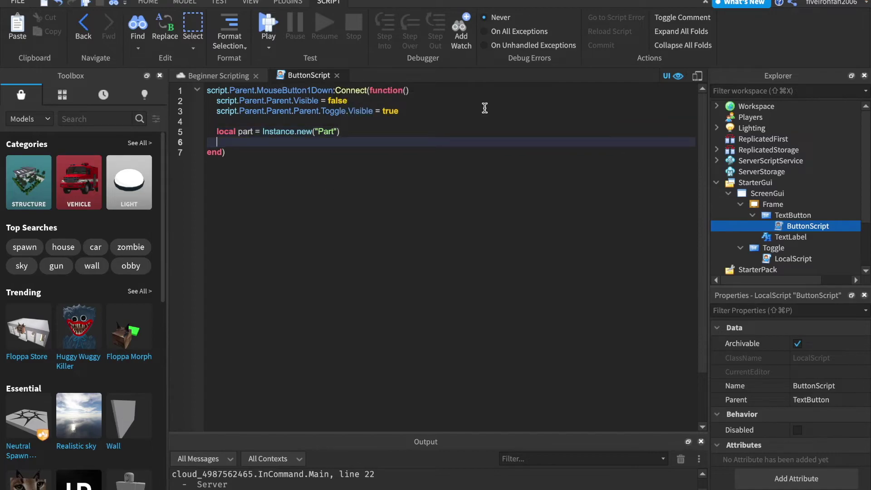
Parent the new part to the workspace with the line part.Parent = workspace.
type("part.P")
key("Tab")
type("= work")
key("Tab")
key("Return")
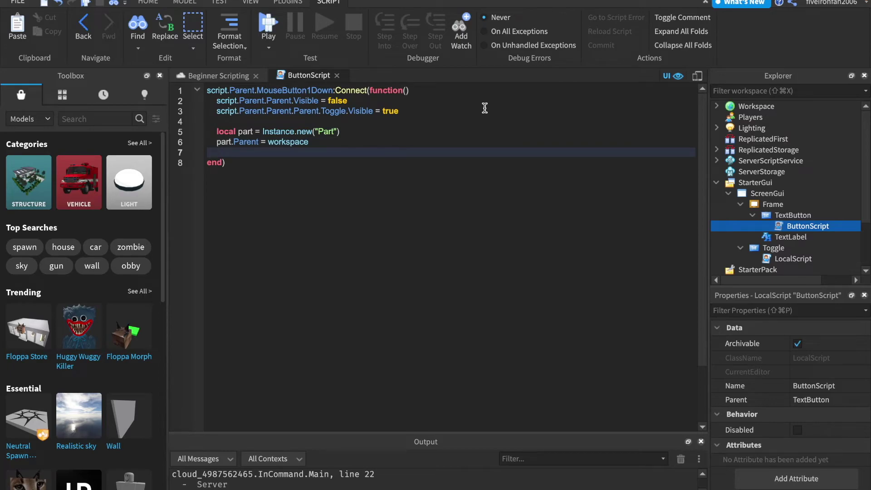
double_click(270, 142)
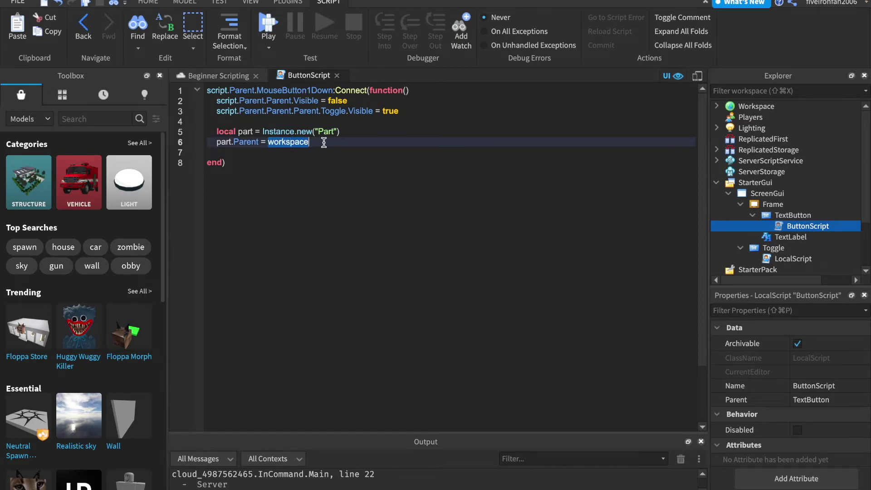
left_click(320, 157)
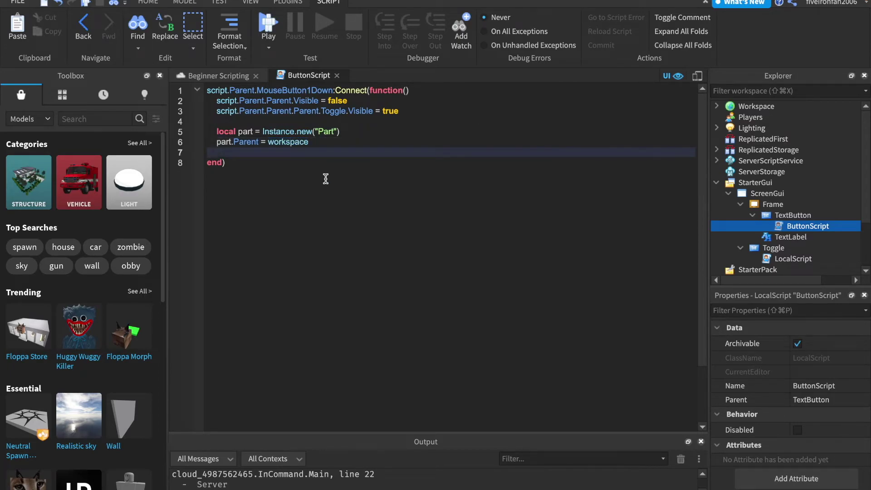
Position the new part with part.Position = Vector3.new(0,5,0) and close ButtonScript.
type("part.")
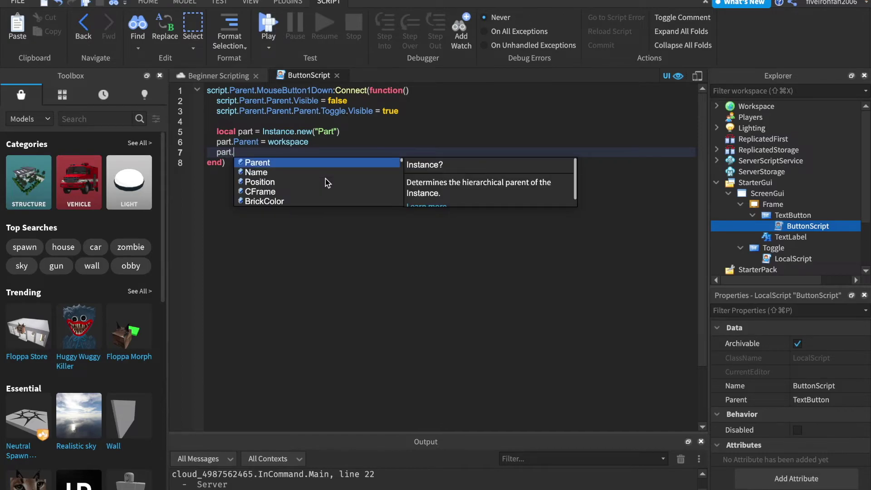
type("Position = vec")
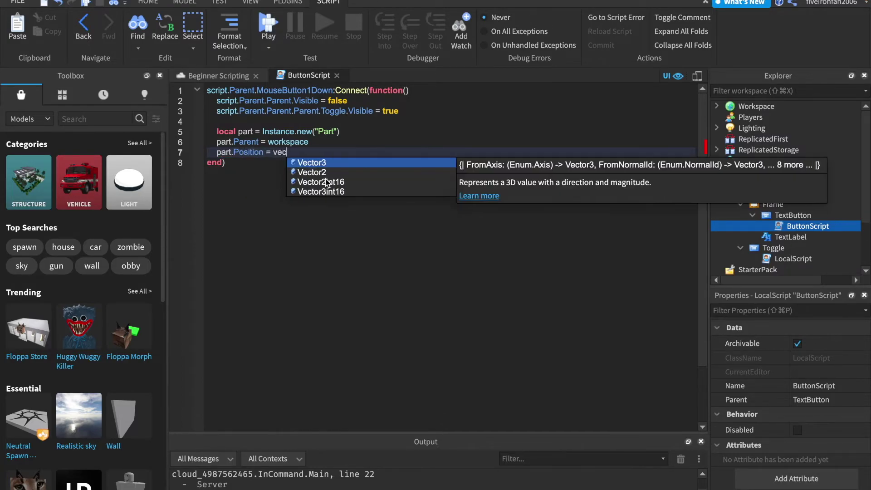
key("Tab")
type(".new(0,")
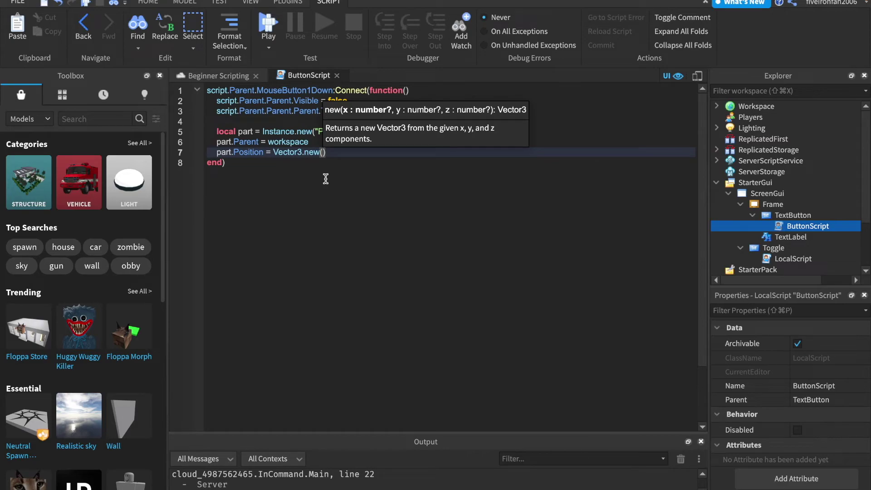
type("5,0")
key("Down")
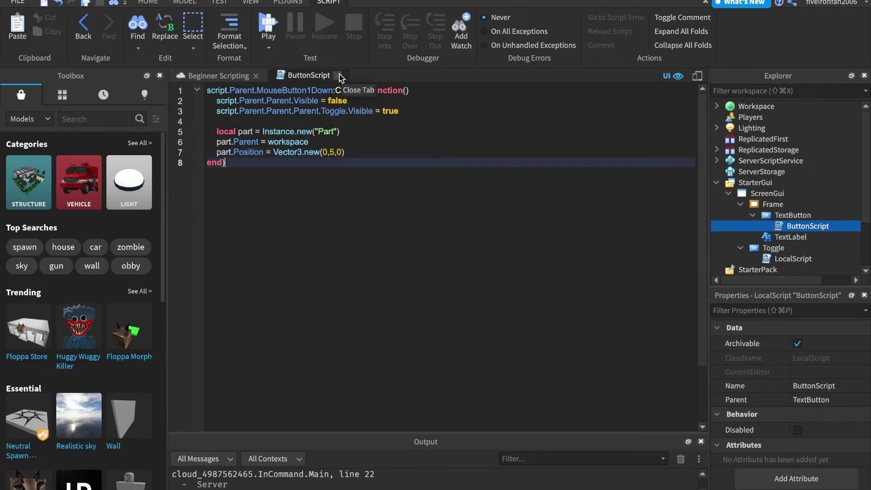
double_click(274, 142)
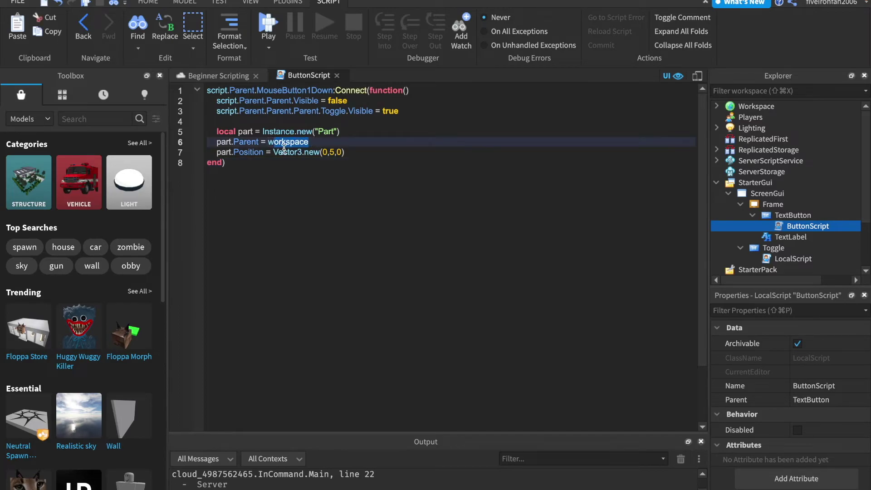
left_click_drag(274, 152, 365, 151)
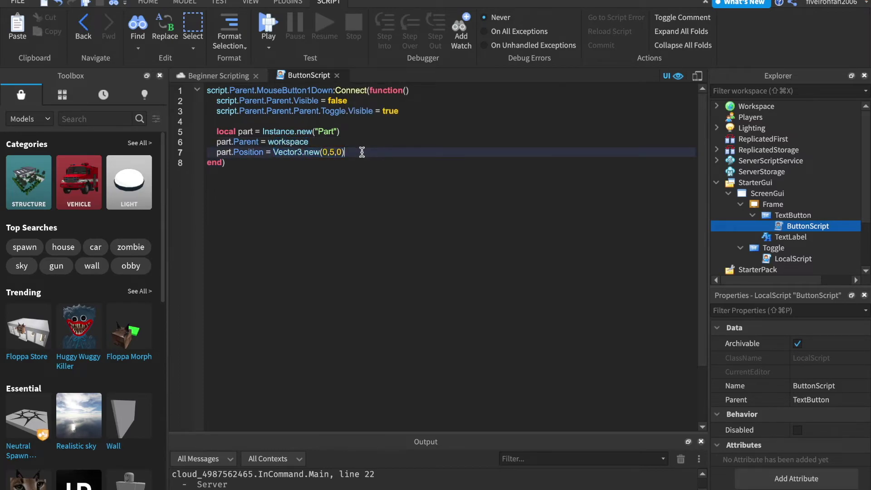
left_click(336, 76)
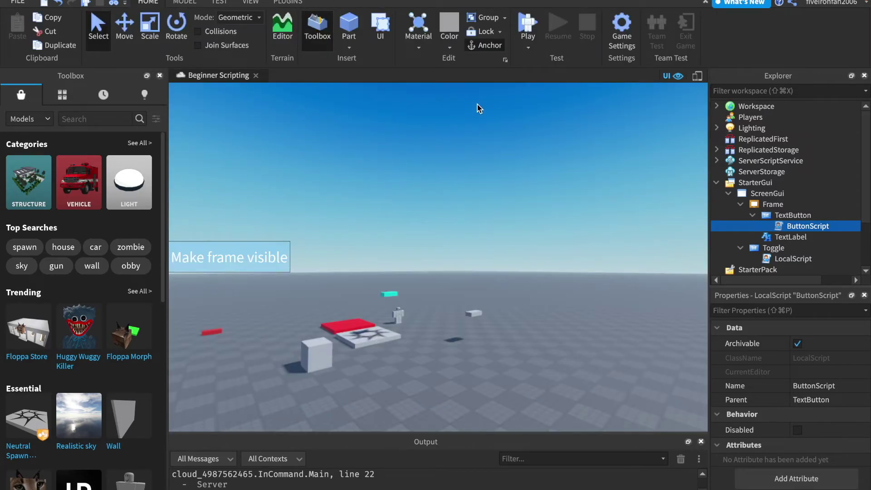
Playtest the game, repeatedly showing the frame and using "Click me!" to spawn parts, and walk around to inspect them.
left_click(527, 29)
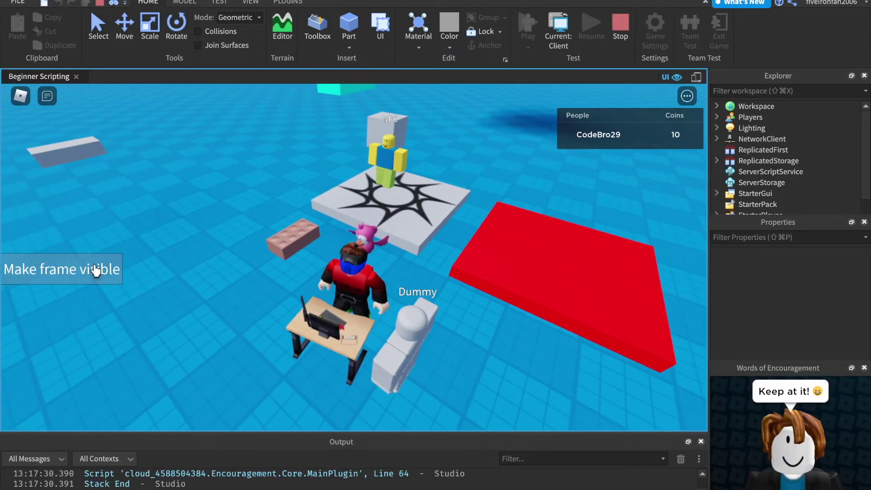
left_click(93, 268)
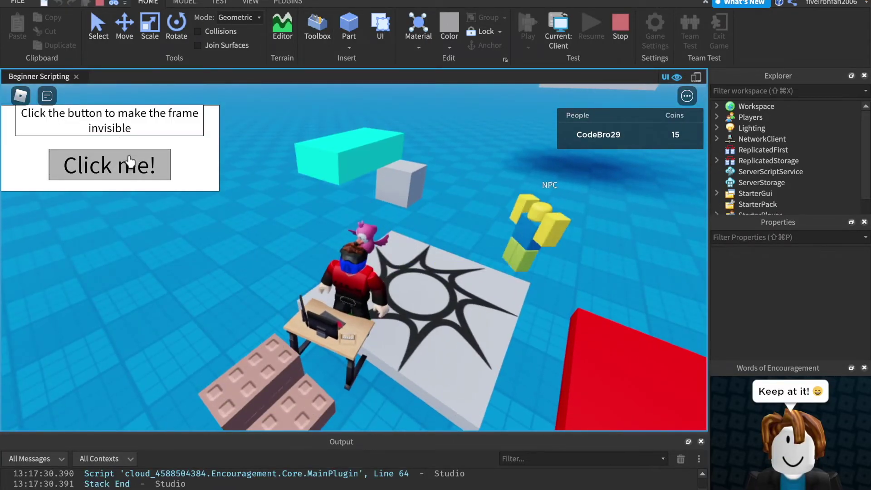
left_click(130, 165)
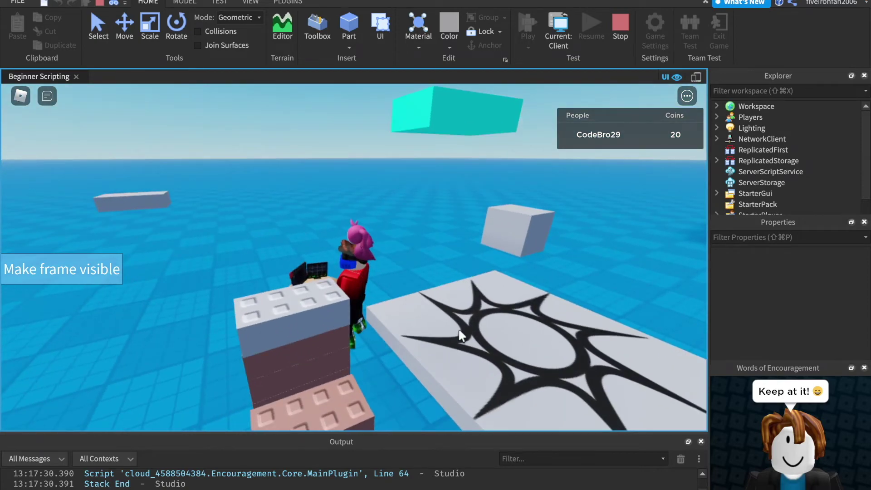
left_click(99, 268)
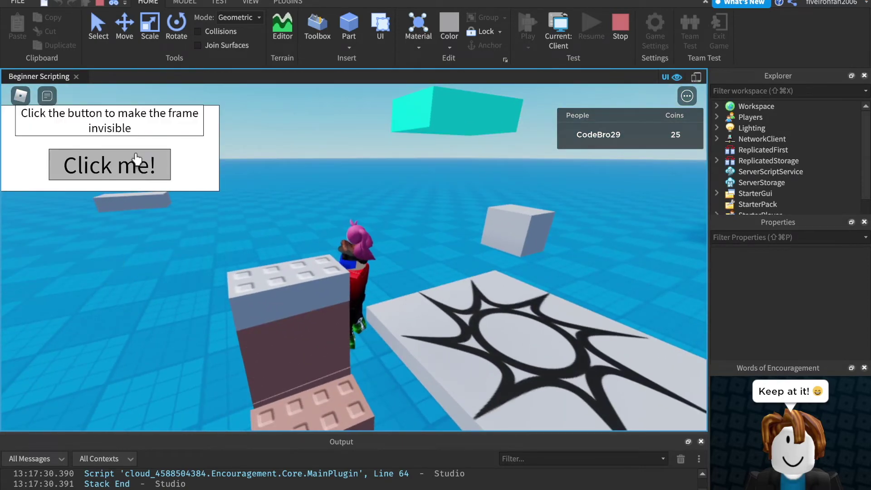
left_click(111, 165)
left_click(84, 266)
left_click(118, 164)
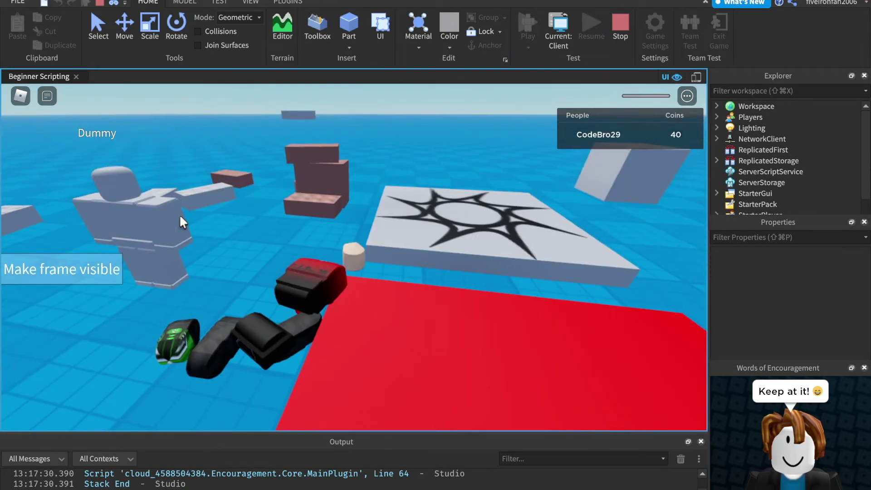
left_click(86, 267)
left_click(132, 169)
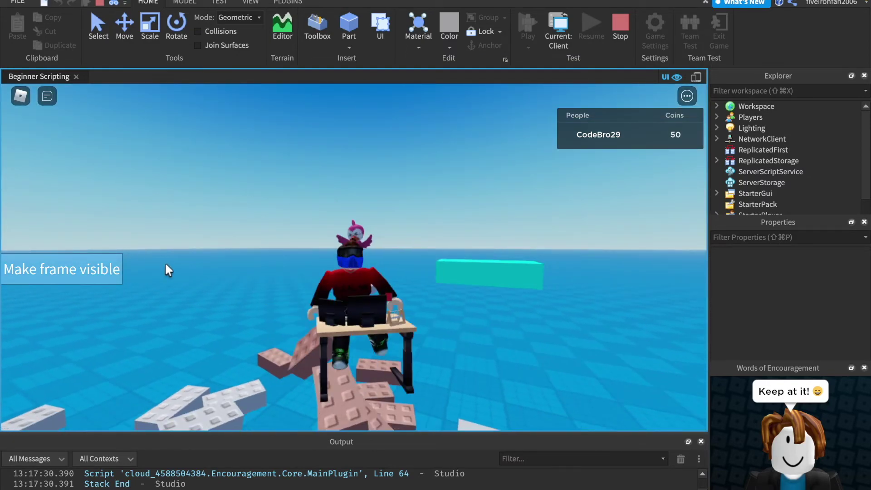
left_click(113, 274)
left_click(151, 171)
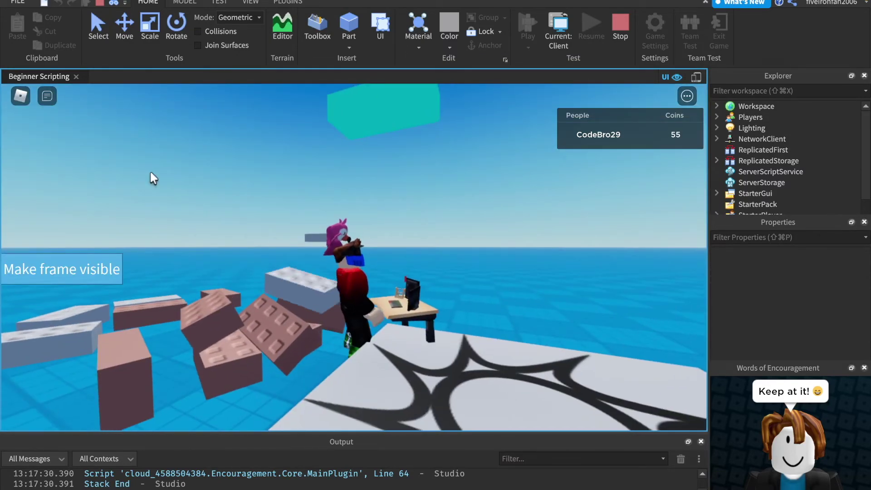
left_click(97, 272)
left_click(162, 161)
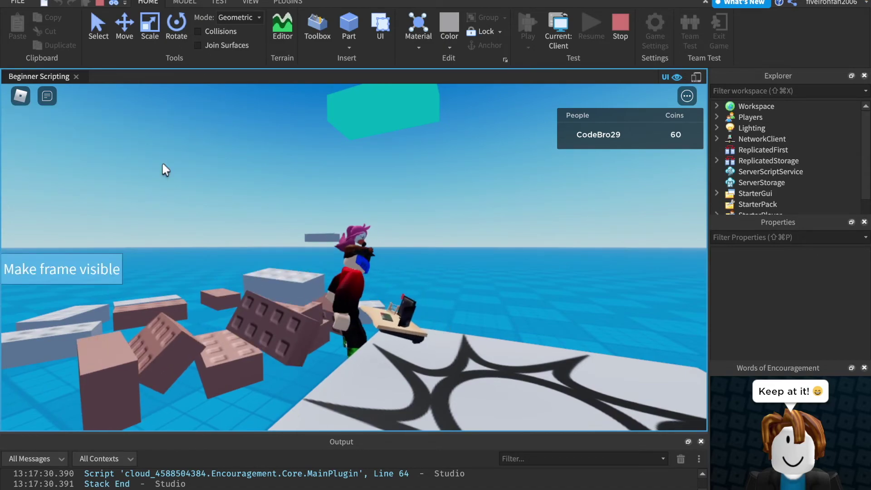
key("w")
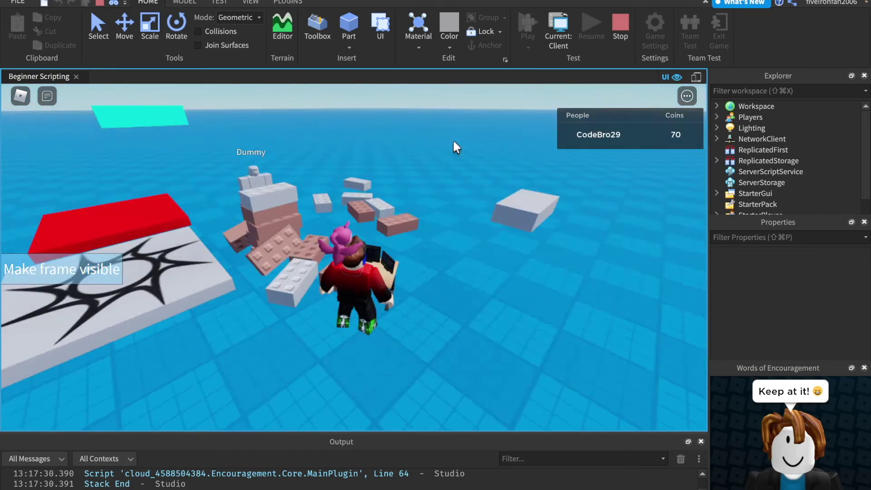
right_click_drag(453, 139, 454, 140)
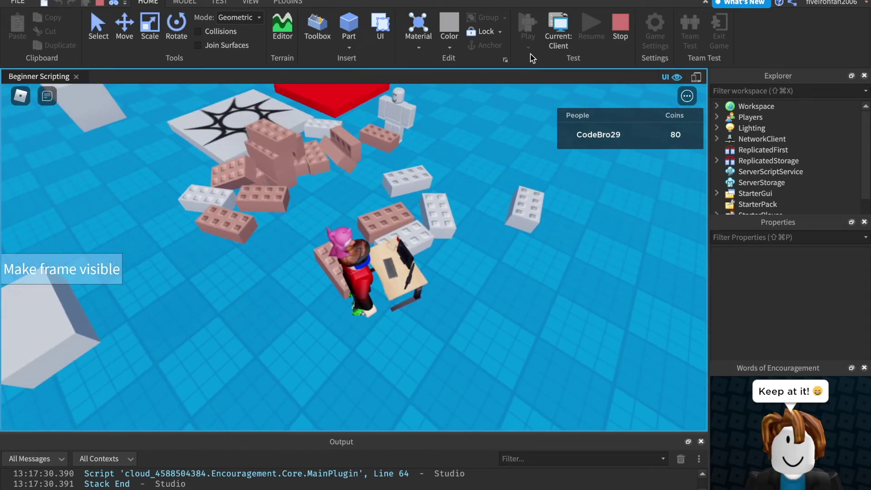
Compare the spawned parts between the server and client views, and end the playtest.
left_click(559, 36)
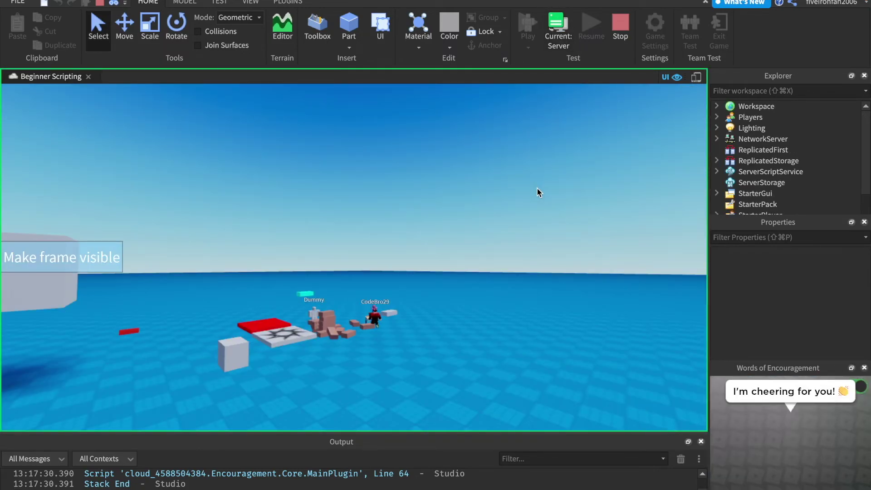
right_click_drag(535, 188, 522, 173)
scroll(504, 156, "down", 5)
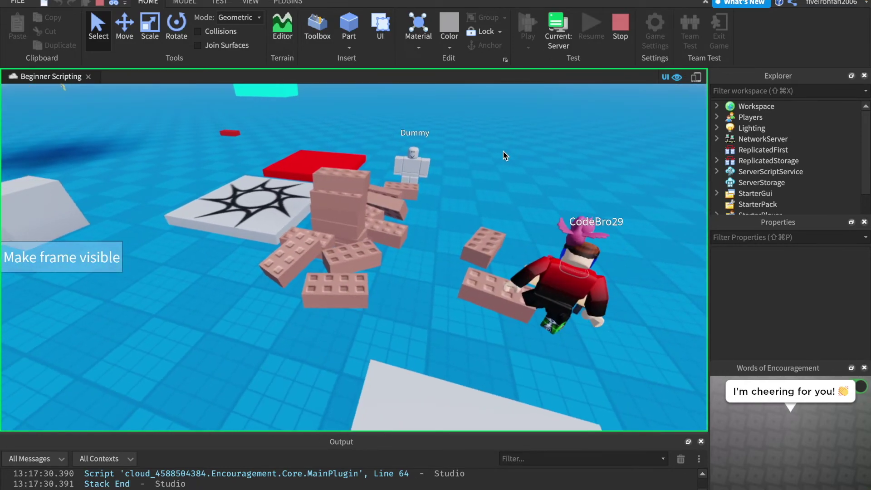
scroll(502, 155, "up", 5)
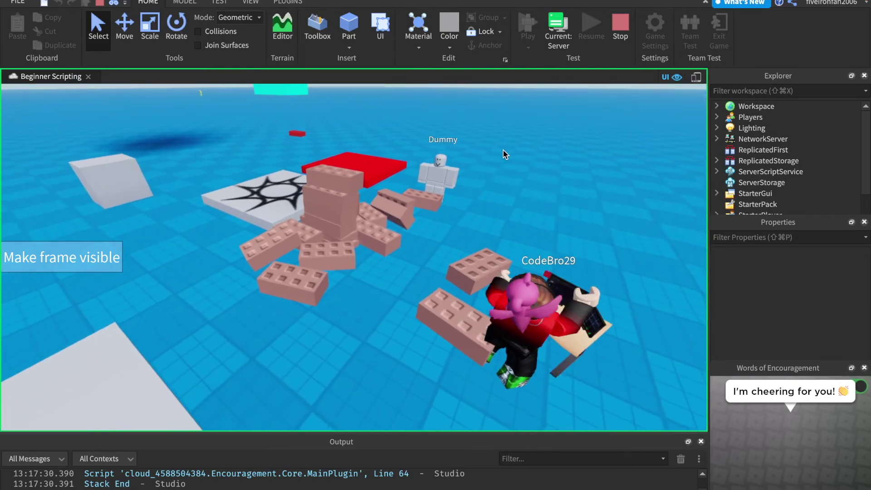
scroll(504, 155, "down", 5)
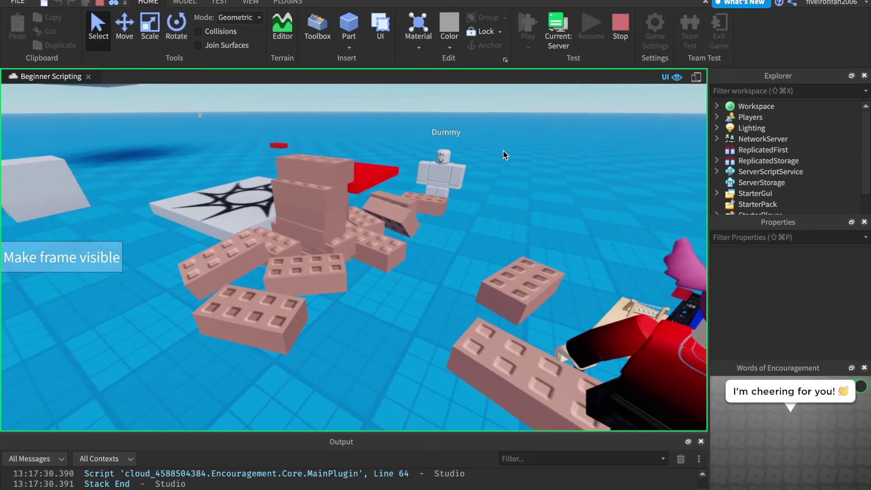
scroll(501, 152, "up", 3)
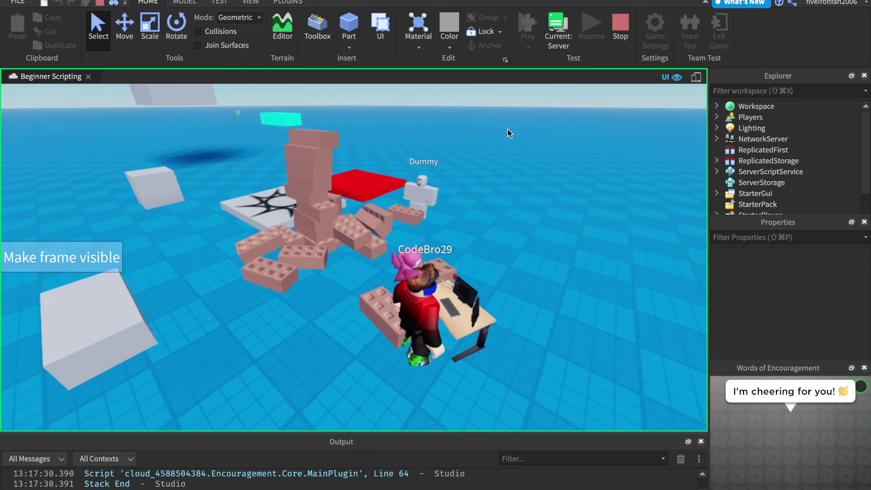
left_click(558, 34)
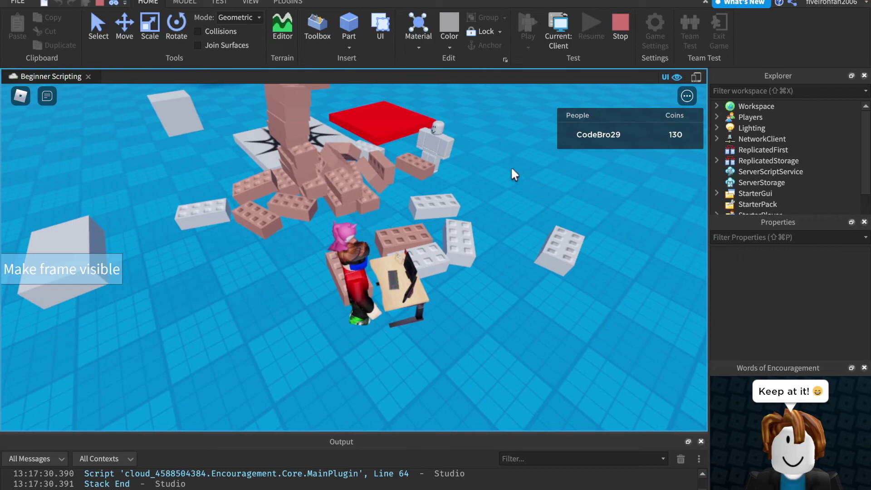
left_click(558, 34)
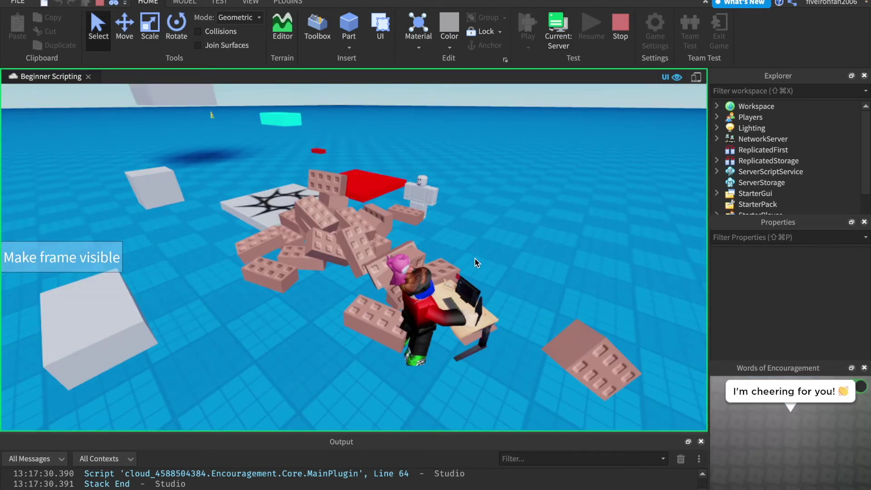
left_click(620, 36)
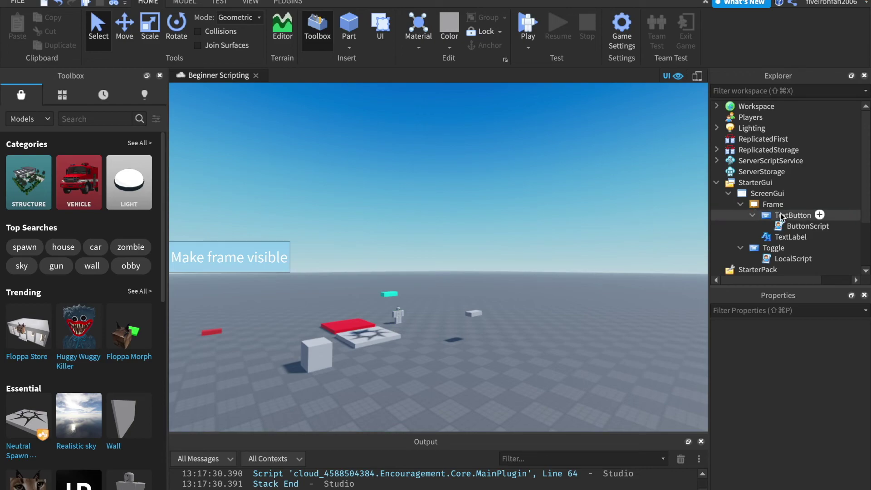
left_click(767, 215)
left_click(564, 209)
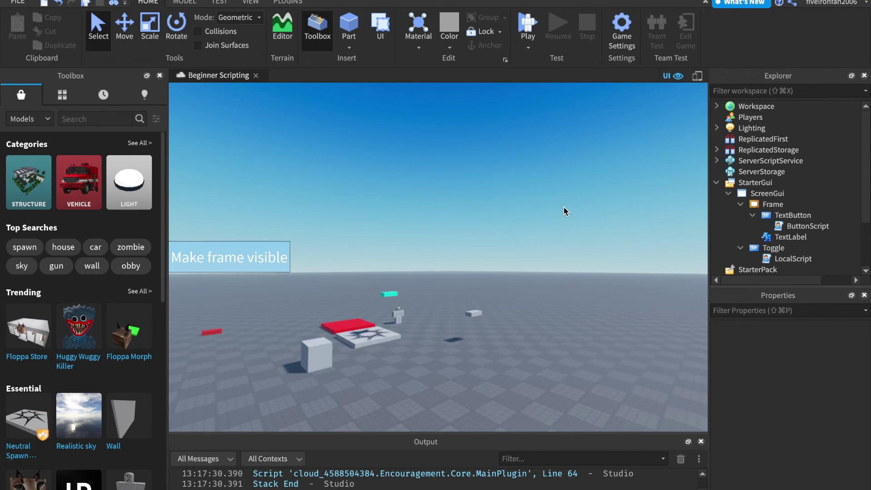
right_click_drag(564, 206, 548, 328)
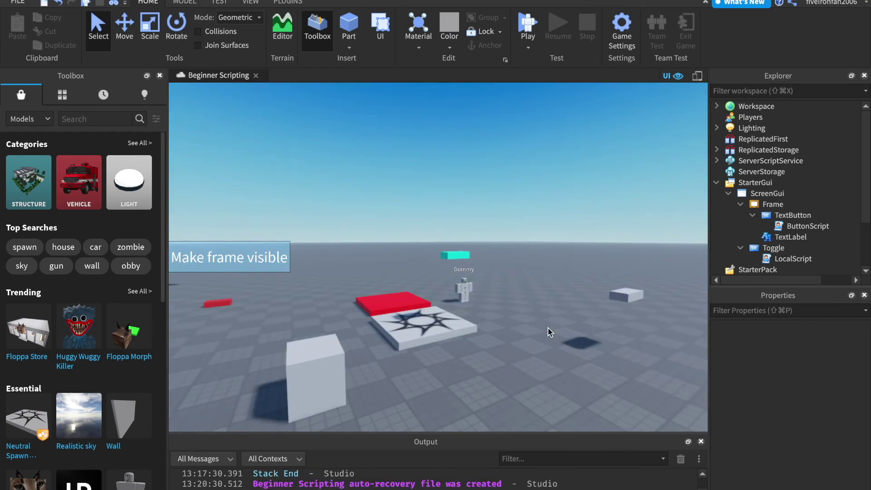